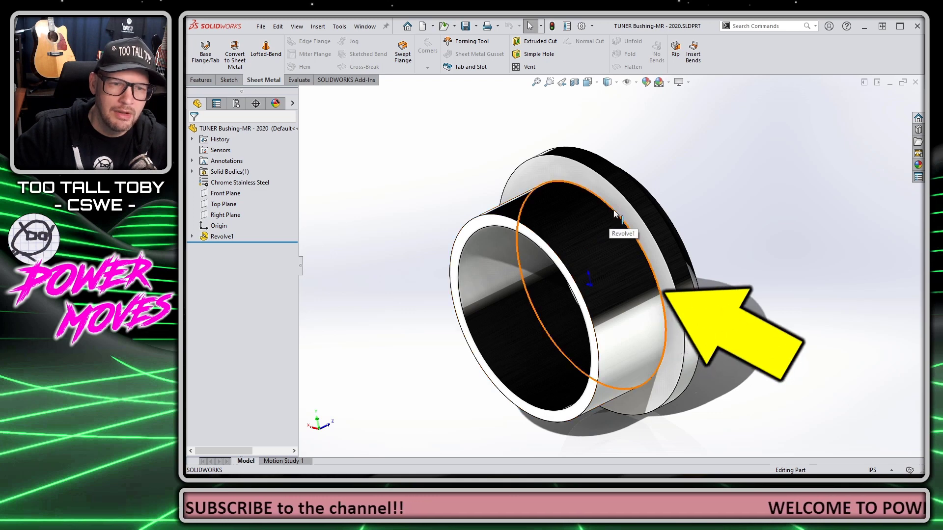
Step: Add a Default mate reference on the bushing's circular edge (Edge<1>), then close the part
{"action": "left_click", "coordinate": [611, 216]}
{"action": "left_click", "coordinate": [698, 168]}
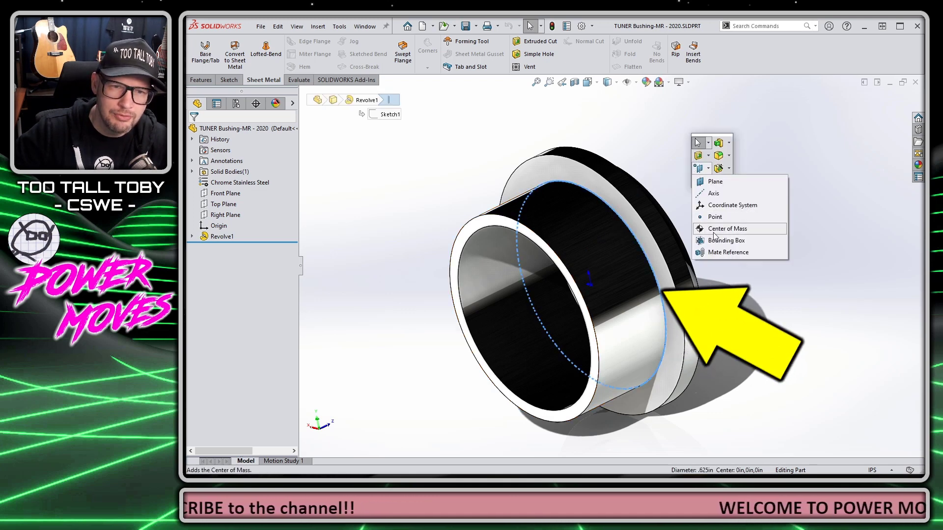
{"action": "left_click", "coordinate": [721, 252]}
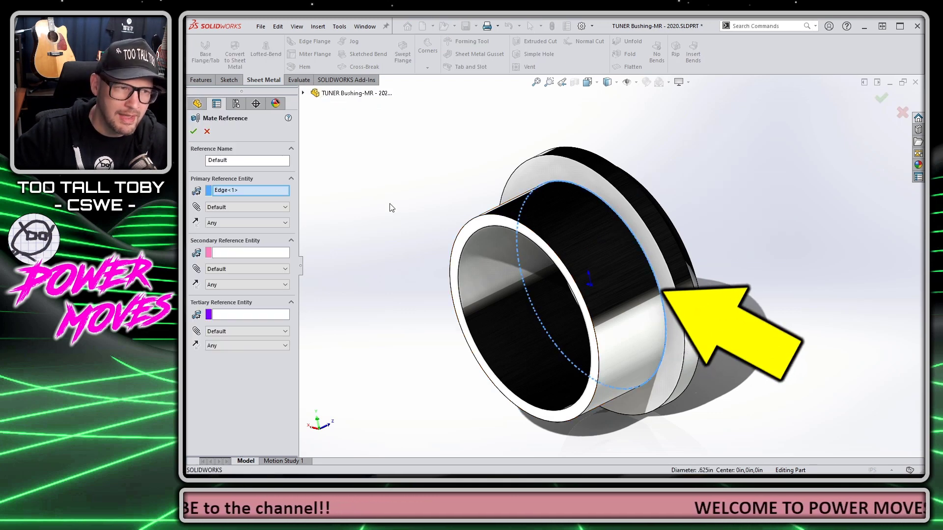
{"action": "left_click", "coordinate": [194, 131]}
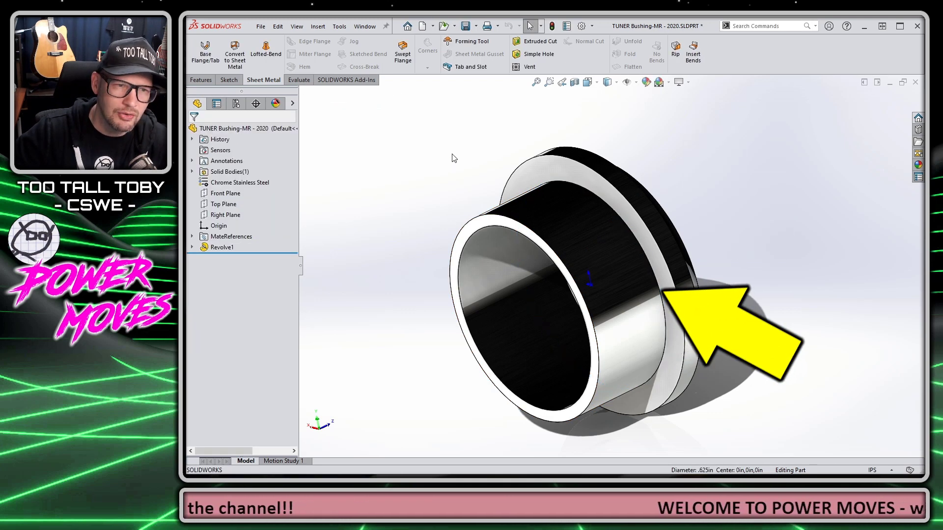
{"action": "left_click", "coordinate": [914, 81]}
Step: Drag the TUNER Bushing from recent documents into each of the four headstock holes
{"action": "key", "text": "ctrl+F2"}
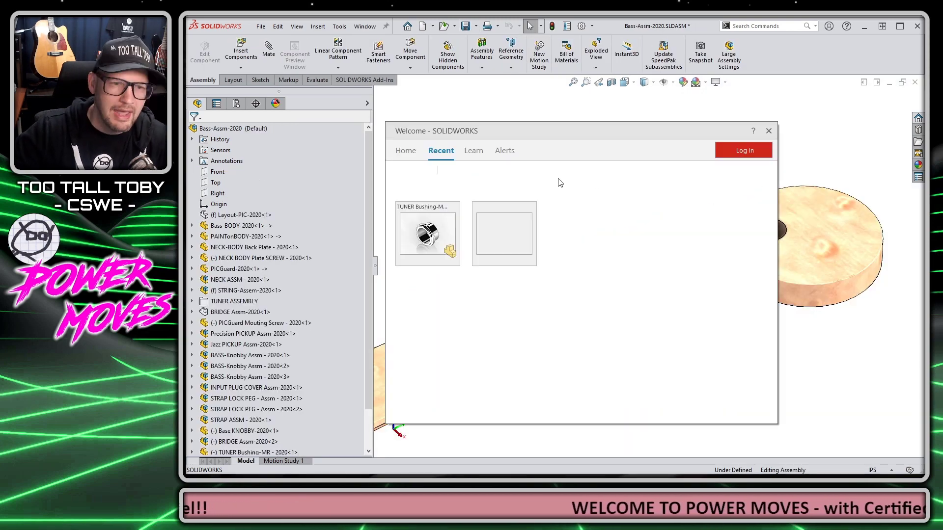
{"action": "left_click_drag", "start_coordinate": [425, 241], "coordinate": [483, 297]}
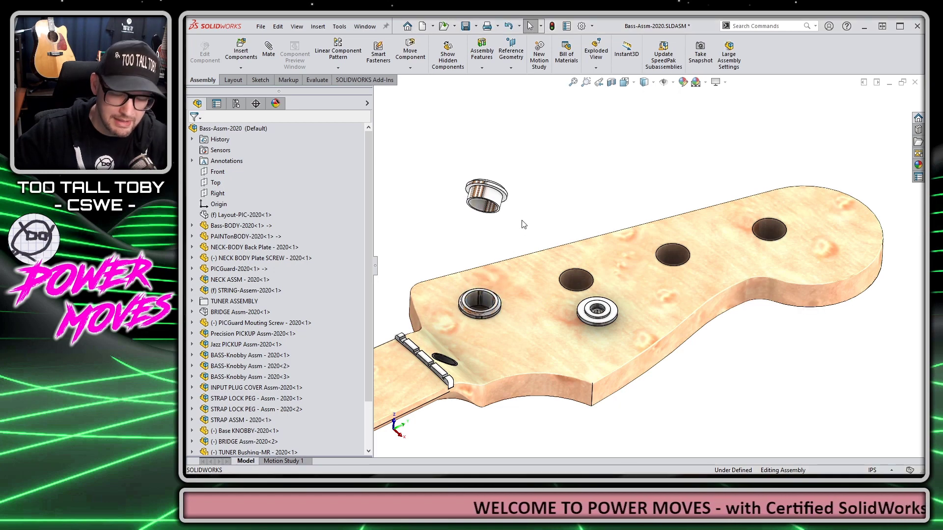
{"action": "key", "text": "ctrl+F2"}
{"action": "left_click_drag", "start_coordinate": [425, 240], "coordinate": [580, 282]}
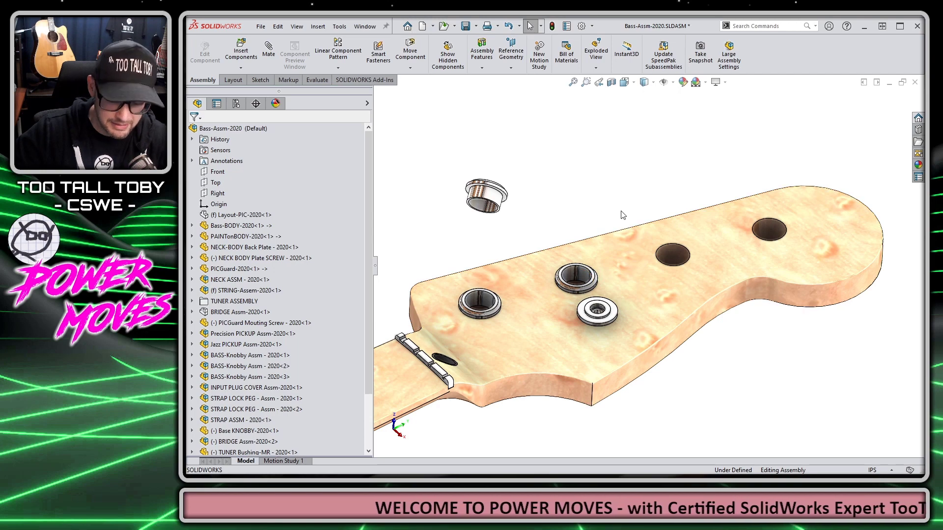
{"action": "key", "text": "ctrl+F2"}
{"action": "left_click_drag", "start_coordinate": [436, 239], "coordinate": [675, 260]}
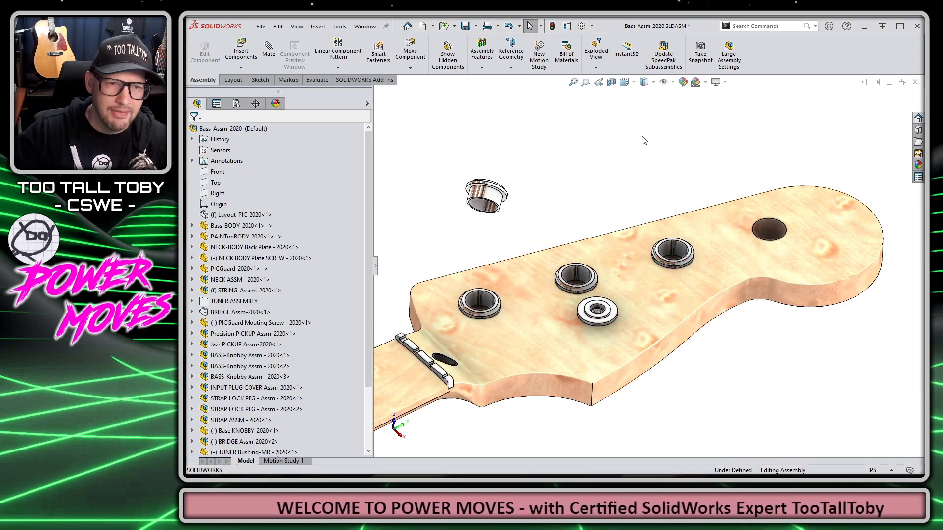
{"action": "key", "text": "ctrl+F2"}
{"action": "left_click_drag", "start_coordinate": [420, 238], "coordinate": [775, 232]}
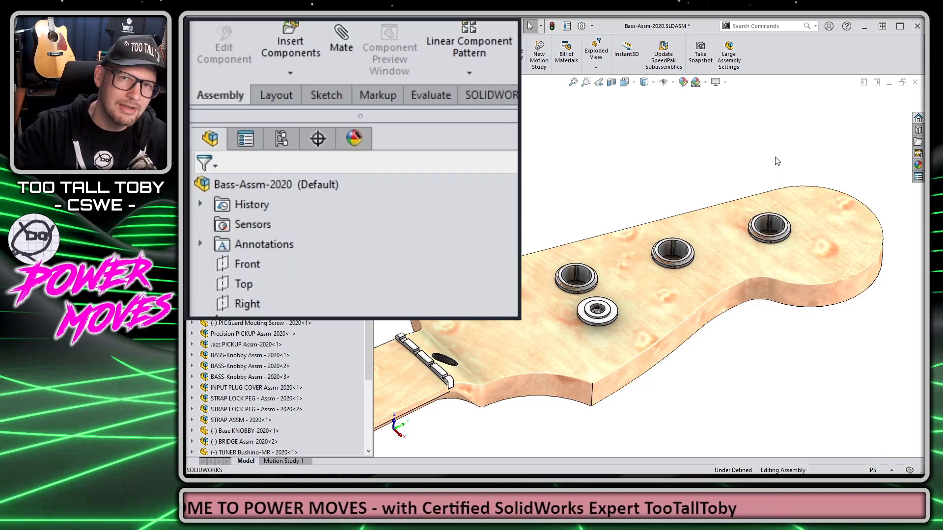
Step: List a placed bushing's mates and inspect Concentric341 and Coincident461 to NECK ASSM
{"action": "left_click", "coordinate": [671, 249]}
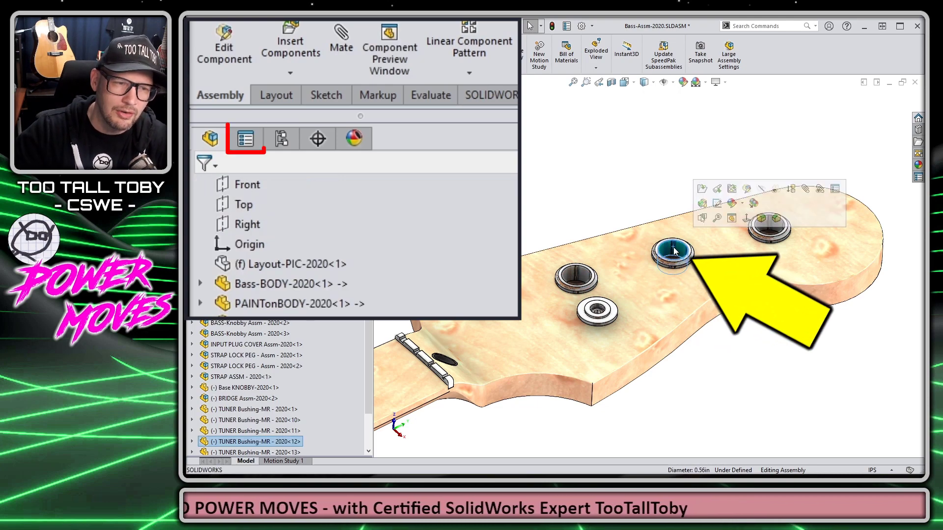
{"action": "left_click", "coordinate": [245, 139]}
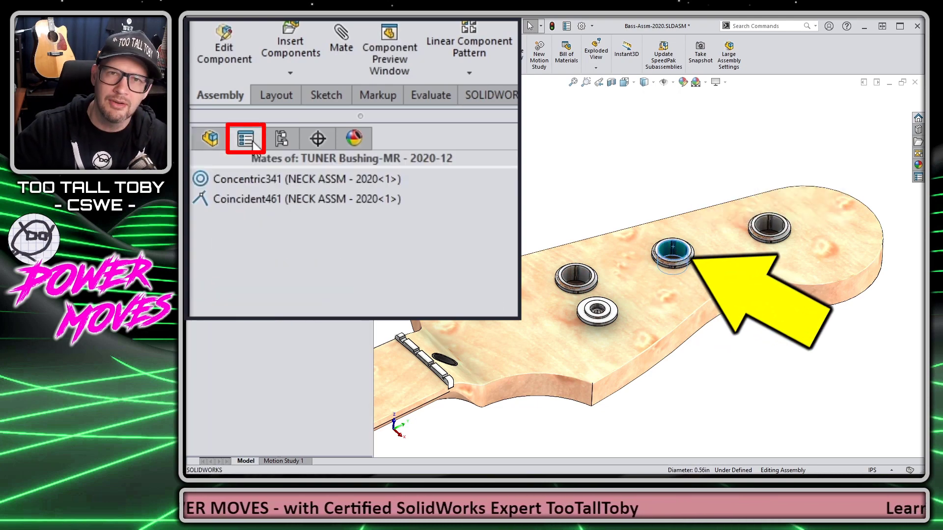
{"action": "left_click", "coordinate": [261, 175]}
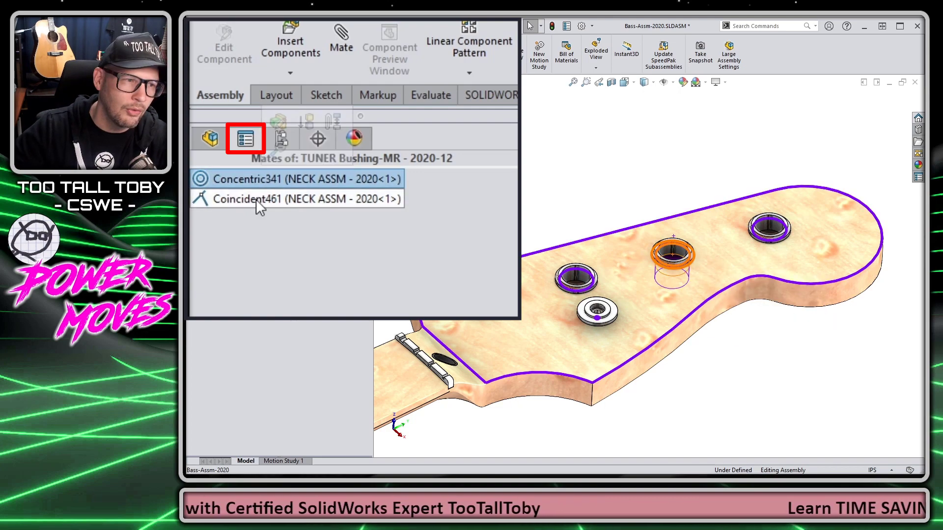
{"action": "left_click", "coordinate": [255, 199]}
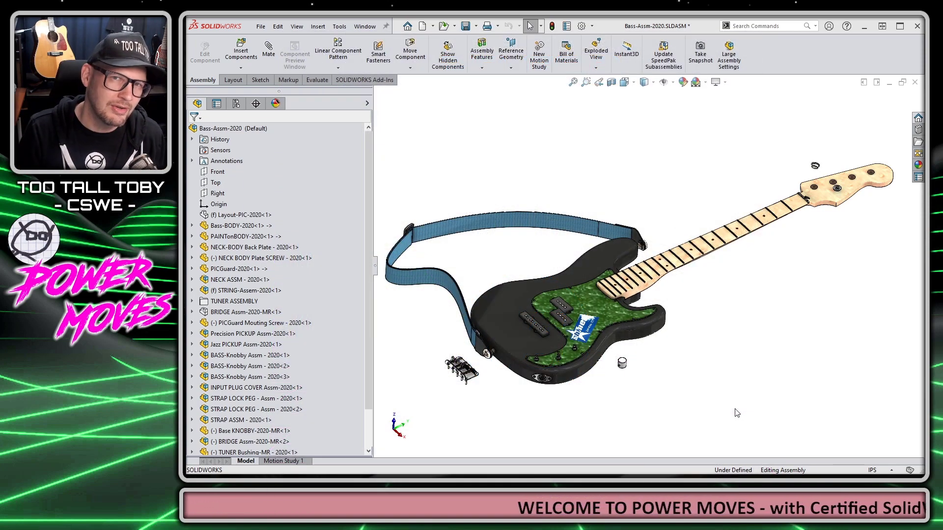
Step: Scroll to the newsletter Subscribe form and enter an e-mail address in its Email field
{"action": "scroll", "coordinate": [883, 231], "scroll_direction": "down", "scroll_amount": 4}
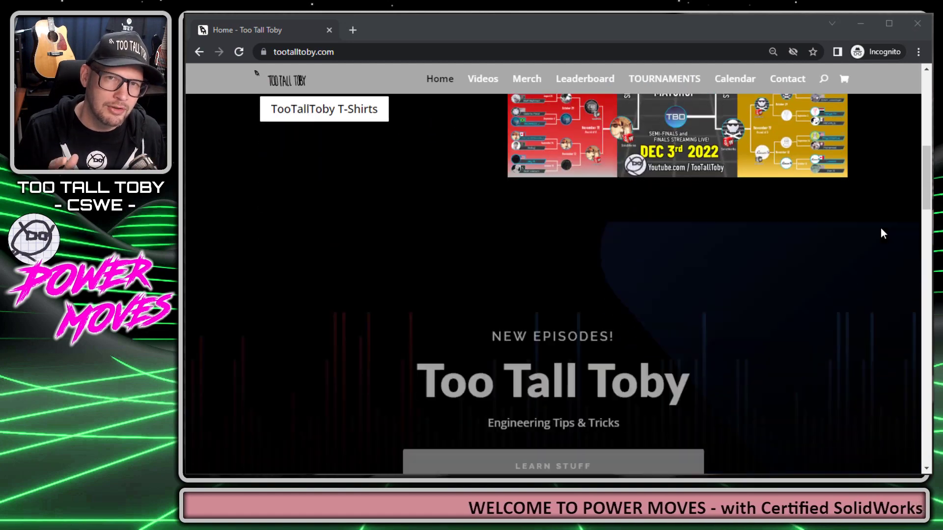
{"action": "scroll", "coordinate": [881, 231], "scroll_direction": "down", "scroll_amount": 20}
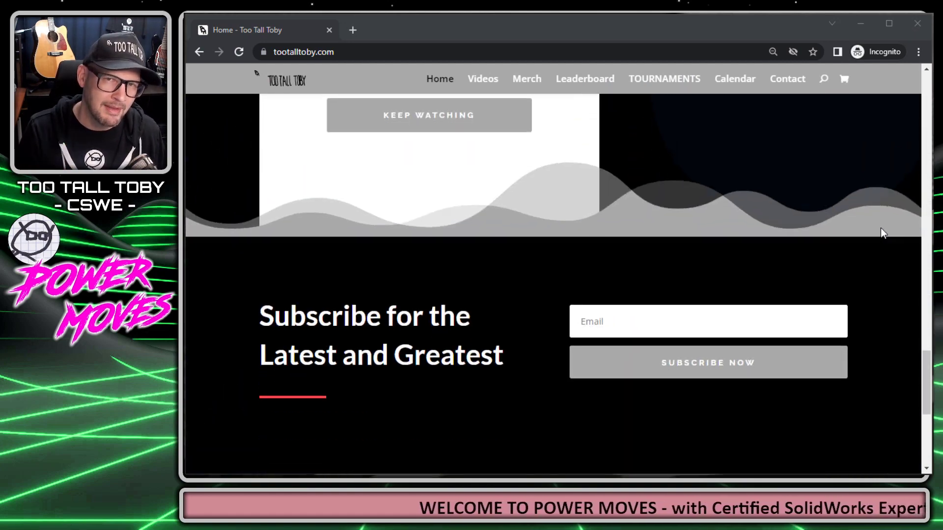
{"action": "scroll", "coordinate": [882, 231], "scroll_direction": "down", "scroll_amount": 1}
{"action": "left_click", "coordinate": [638, 261]}
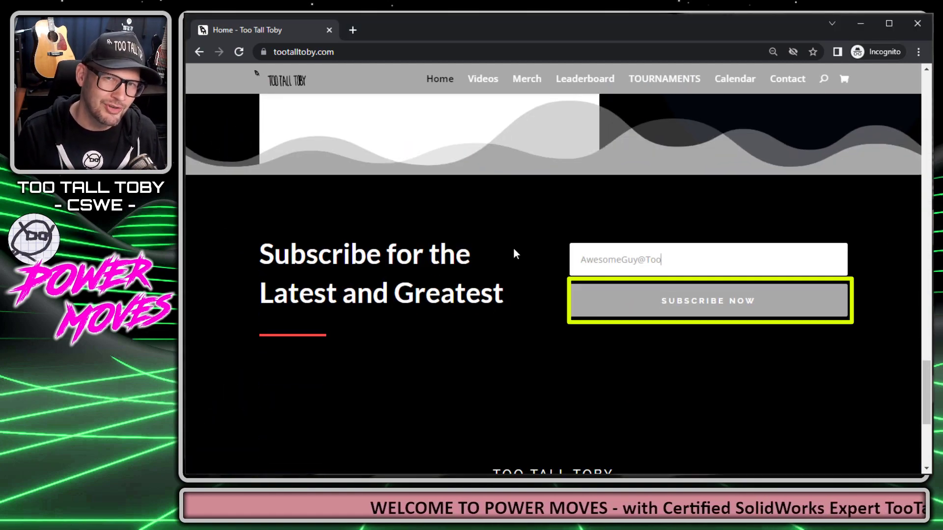
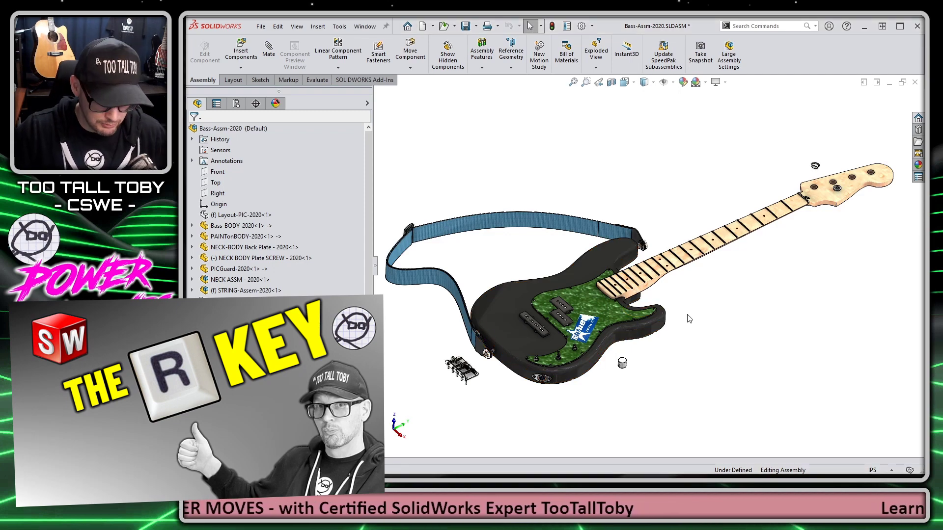
Step: Insert another Base KNOBBY knob beside the guitar body, then start a new document
{"action": "key", "text": "r"}
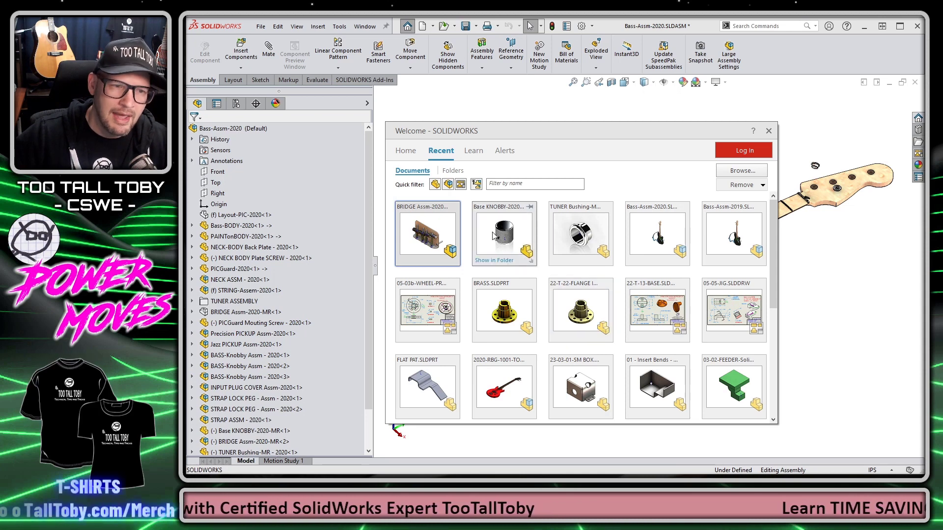
{"action": "left_click_drag", "start_coordinate": [493, 234], "coordinate": [710, 278]}
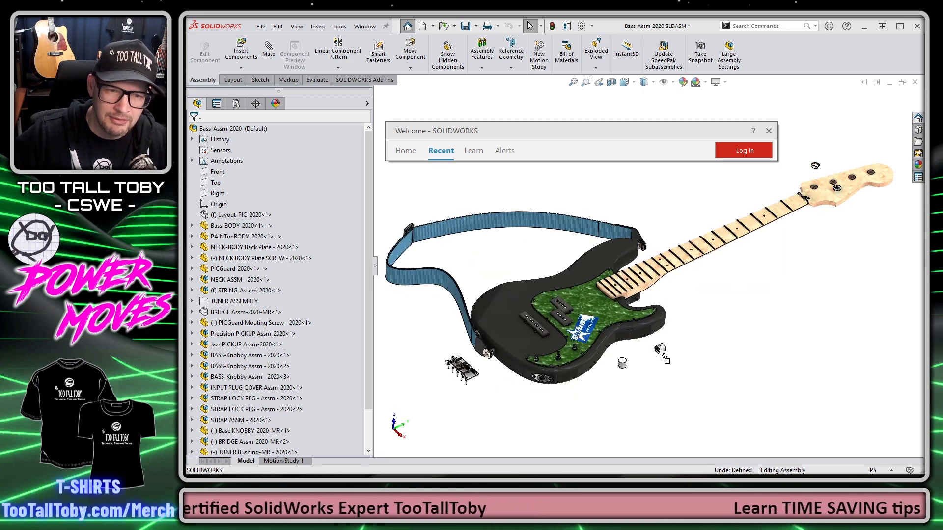
{"action": "left_click_drag", "start_coordinate": [643, 361], "coordinate": [643, 361]}
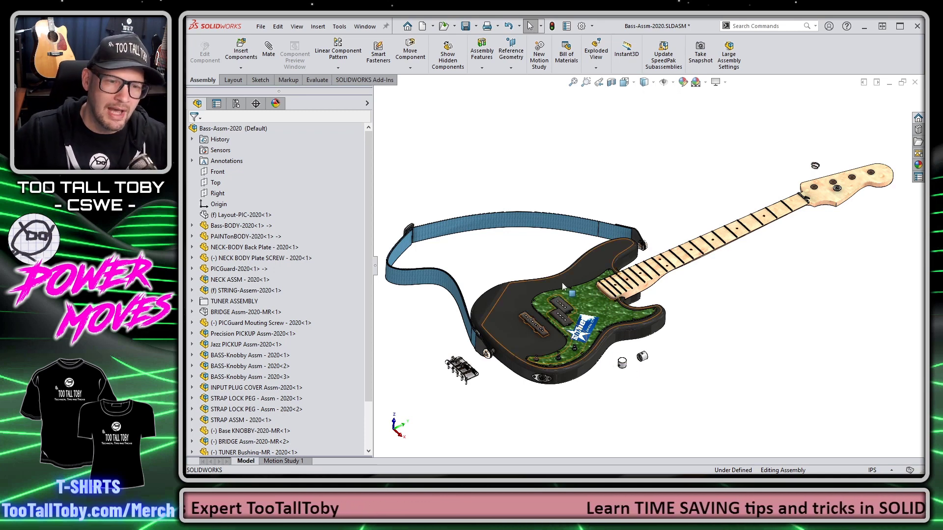
{"action": "scroll", "coordinate": [579, 280], "scroll_direction": "down", "scroll_amount": 3}
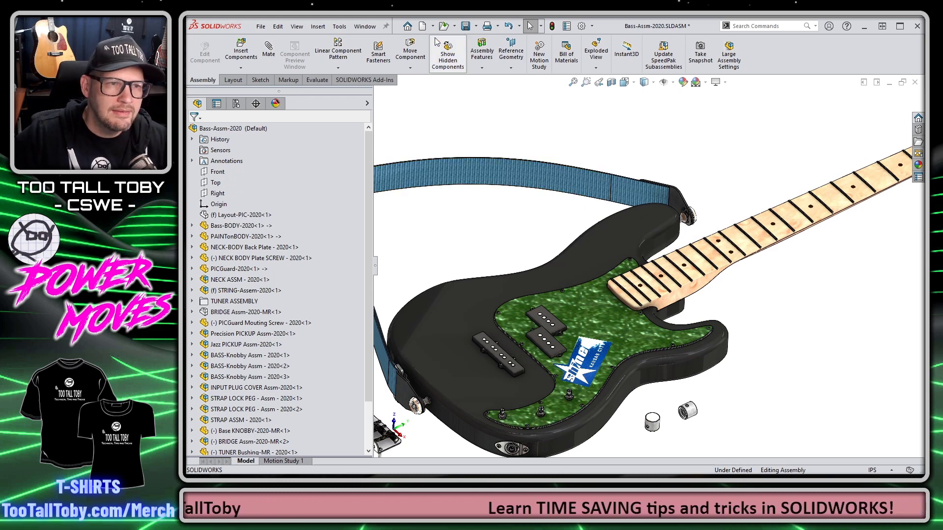
{"action": "left_click", "coordinate": [422, 27]}
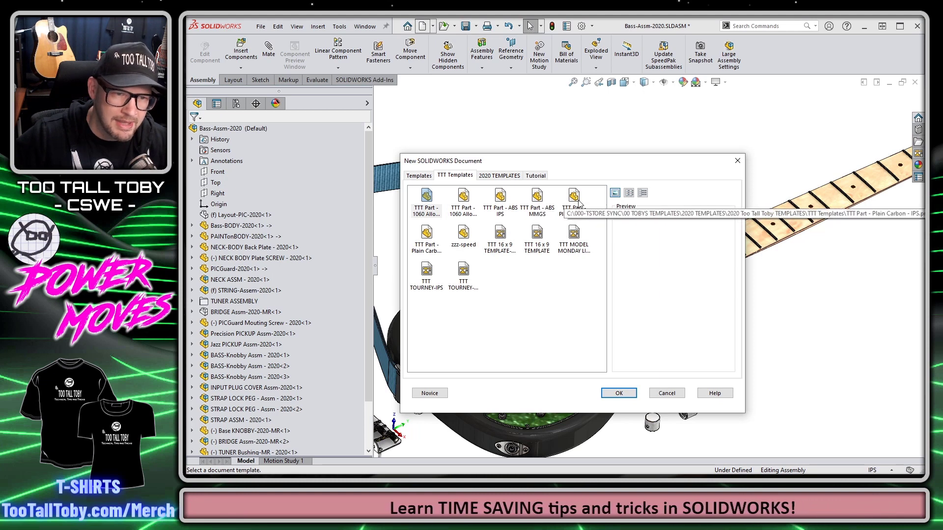
Step: Create a new part from the TTT Part - ABS MMGS template
{"action": "left_click", "coordinate": [463, 197]}
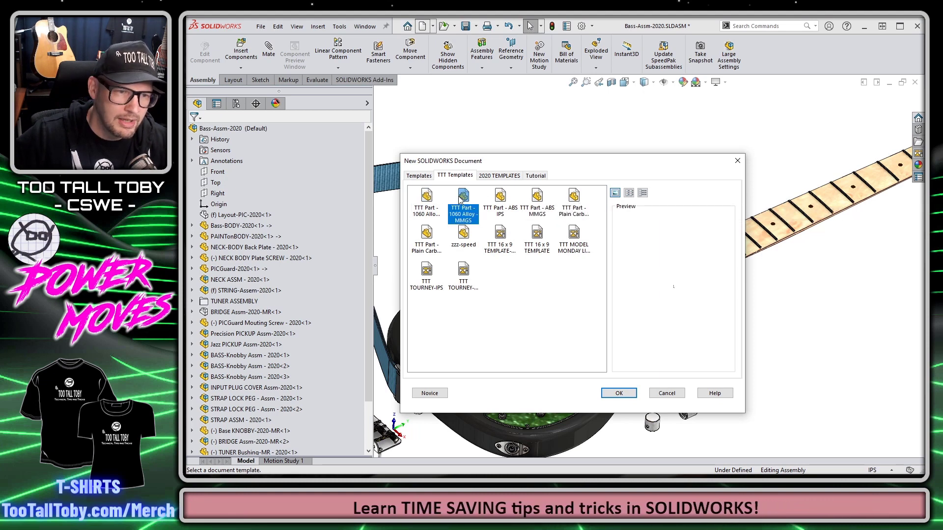
{"action": "left_click", "coordinate": [501, 198]}
{"action": "left_click", "coordinate": [533, 198]}
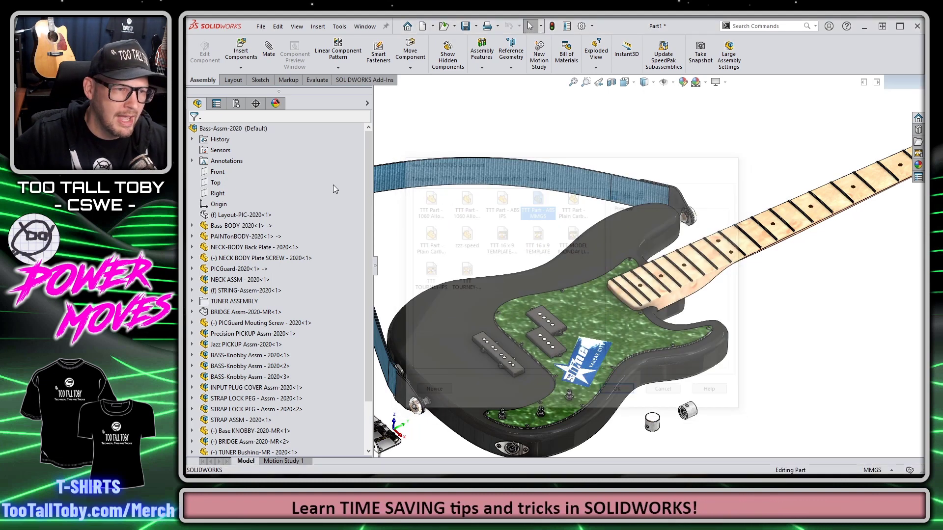
{"action": "left_click", "coordinate": [223, 193]}
Step: Sketch a 50 mm diameter circle centred on the origin of Top Plane
{"action": "key", "text": "s"}
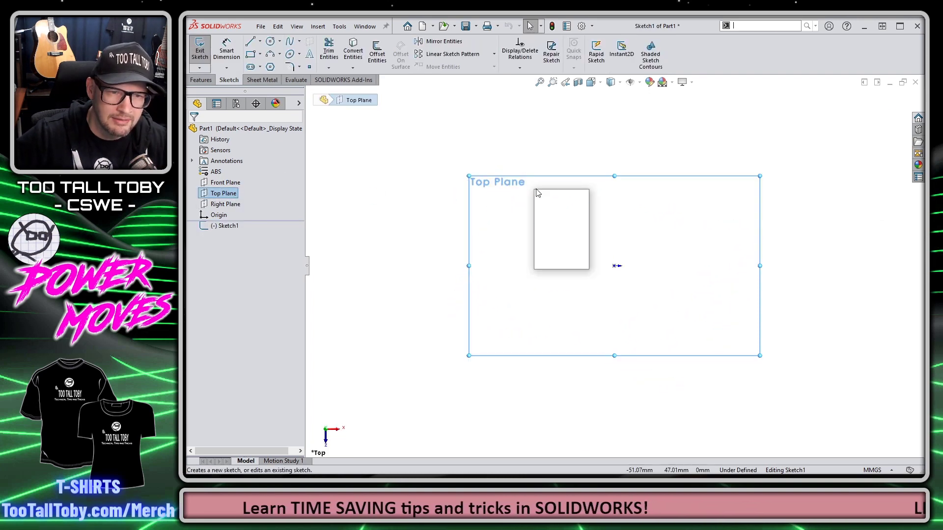
{"action": "left_click", "coordinate": [560, 218]}
{"action": "left_click", "coordinate": [615, 265]}
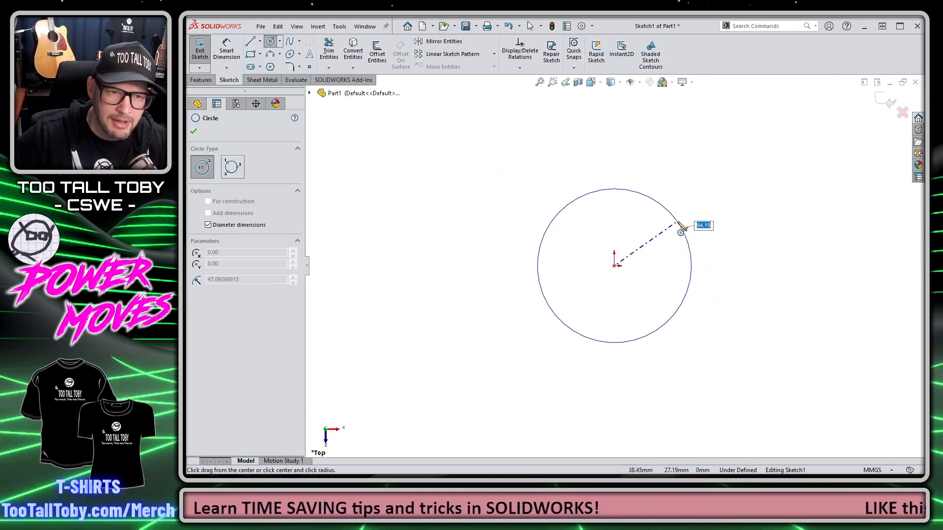
{"action": "type", "text": "50"}
{"action": "key", "text": "Return"}
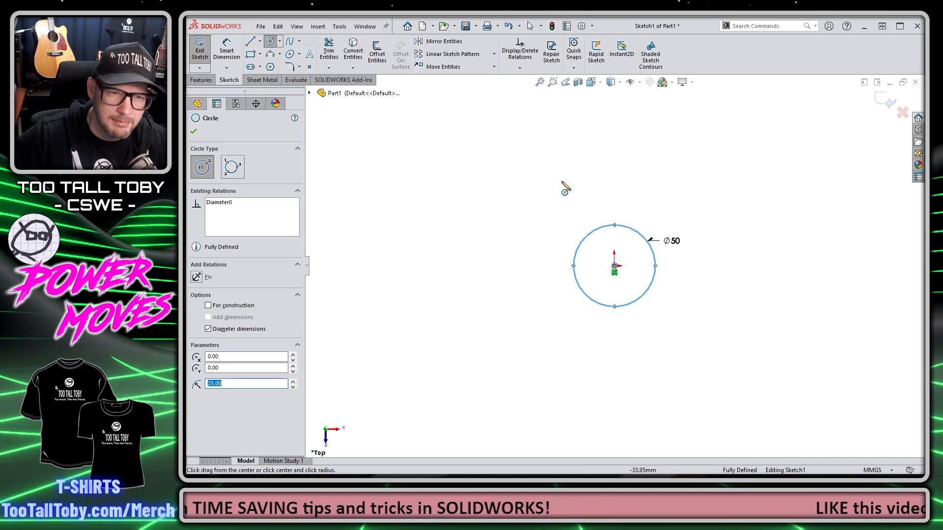
Step: Extrude the circle 0.5 mm into a thin disc
{"action": "key", "text": "s"}
{"action": "left_click", "coordinate": [648, 243]}
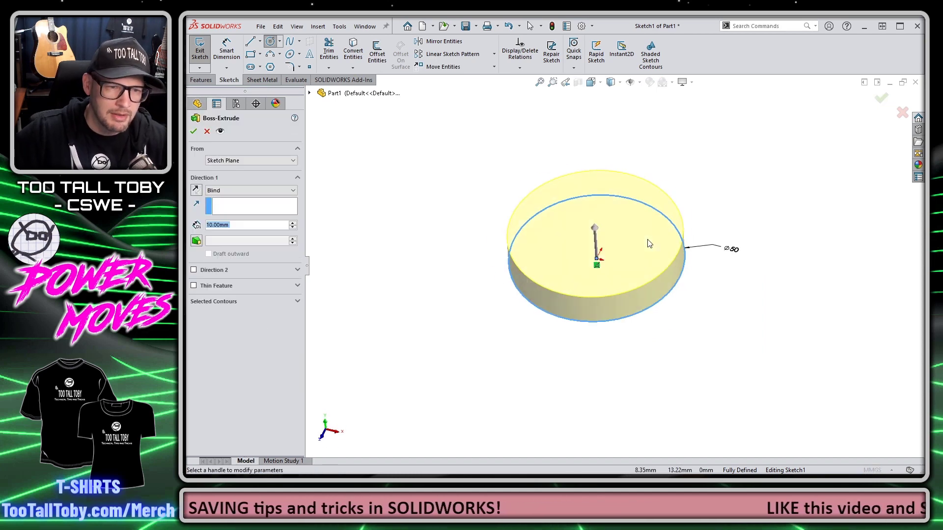
{"action": "type", "text": ".5"}
{"action": "key", "text": "Return"}
{"action": "right_click", "coordinate": [648, 243]}
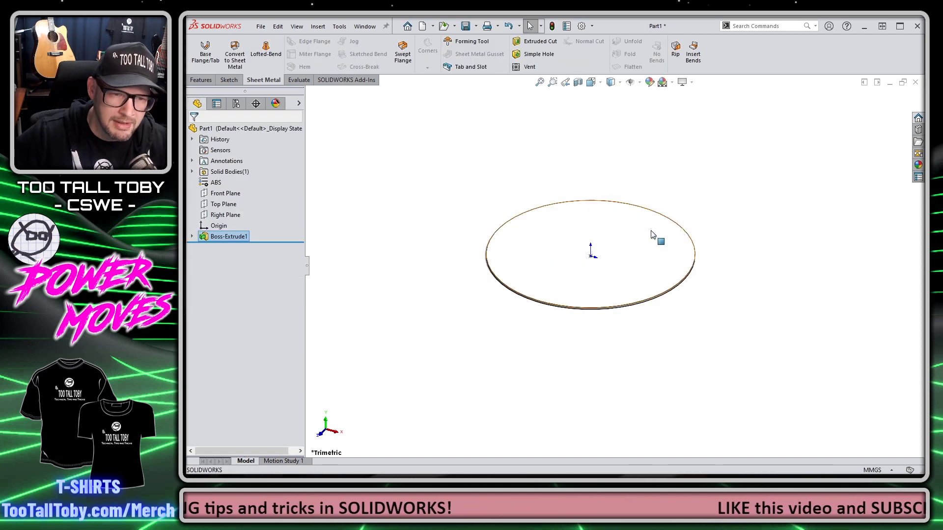
Step: Drag the ttt head circle image from the 2022-08-stickers folder onto the disc
{"action": "left_click", "coordinate": [917, 166]}
{"action": "left_click", "coordinate": [758, 113]}
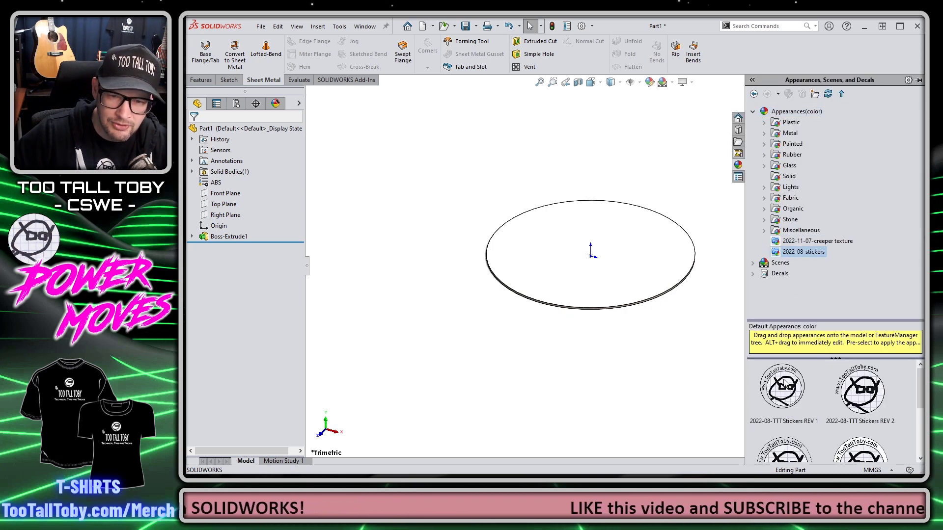
{"action": "scroll", "coordinate": [784, 383], "scroll_direction": "down", "scroll_amount": 3}
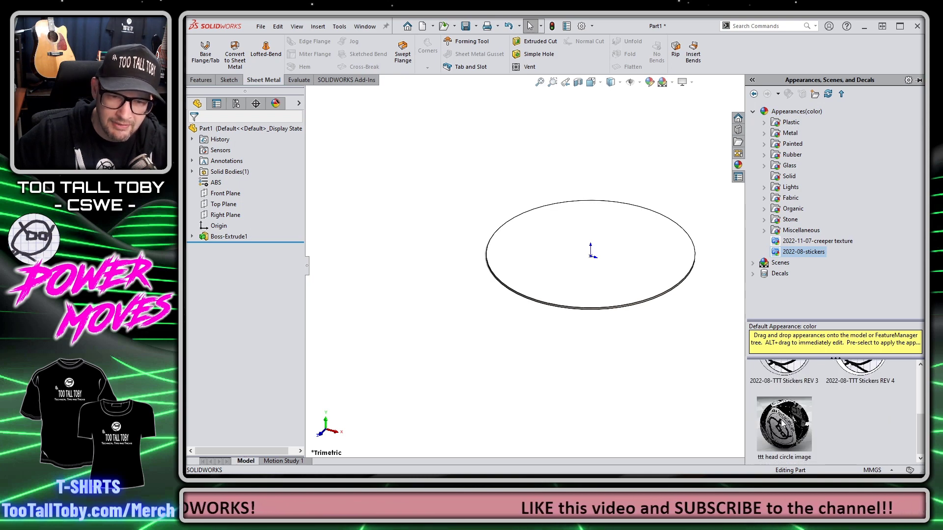
{"action": "left_click_drag", "start_coordinate": [784, 426], "coordinate": [596, 254]}
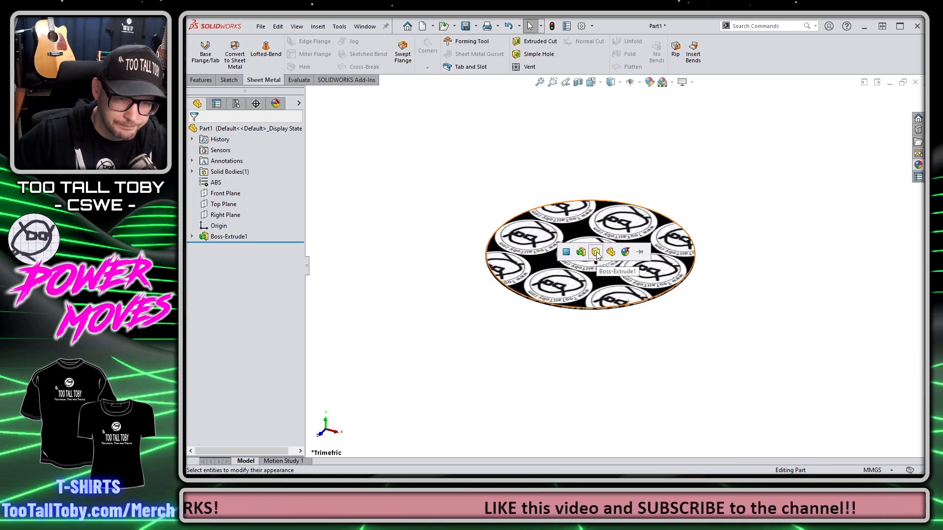
Step: Apply the logo to the disc's face only and edit that face appearance
{"action": "left_click", "coordinate": [566, 251]}
{"action": "left_click", "coordinate": [589, 226]}
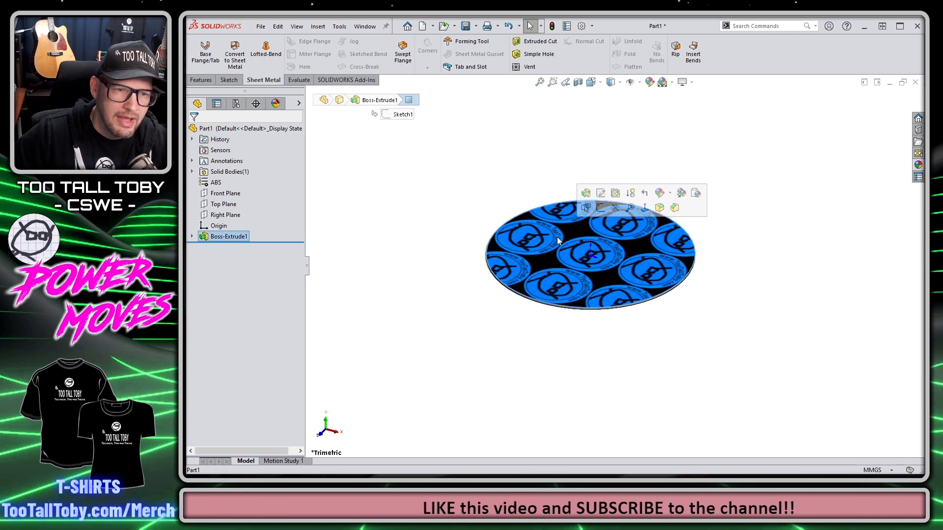
{"action": "left_click", "coordinate": [669, 194]}
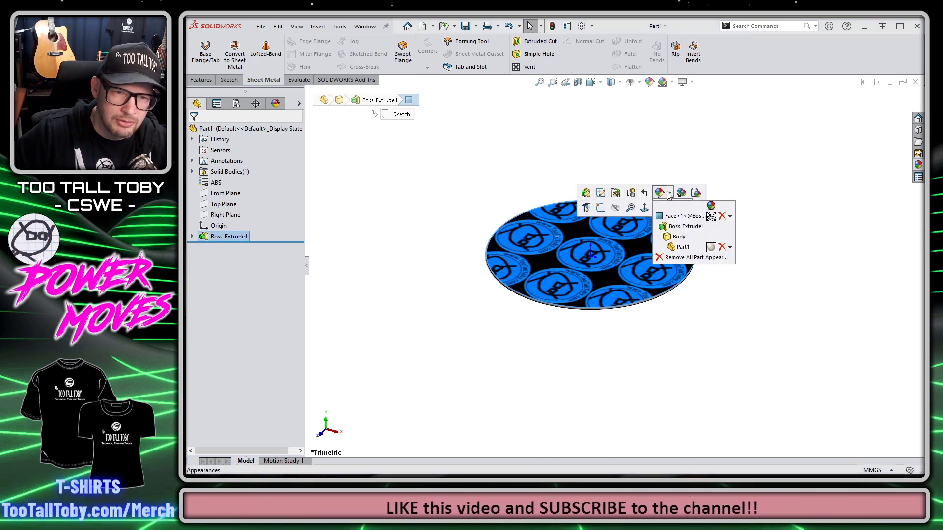
{"action": "left_click", "coordinate": [687, 217]}
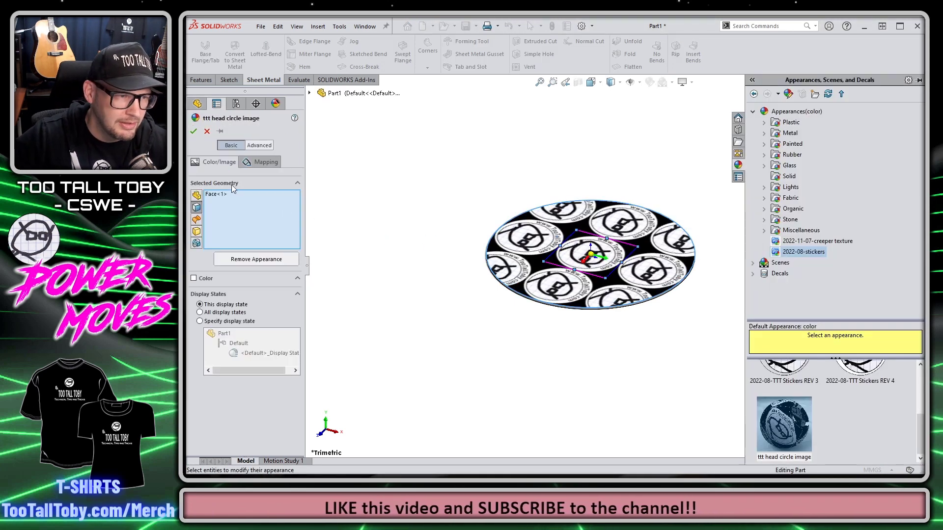
Step: Set Surface mapping, fit to selection width and 180° rotation, and accept the appearance
{"action": "left_click", "coordinate": [270, 146]}
{"action": "left_click", "coordinate": [274, 175]}
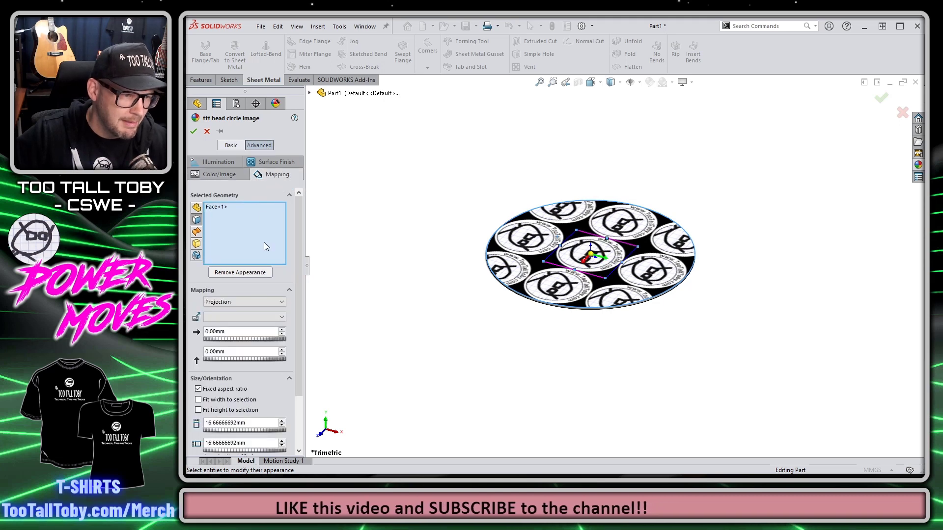
{"action": "left_click", "coordinate": [243, 302]}
{"action": "left_click", "coordinate": [240, 309]}
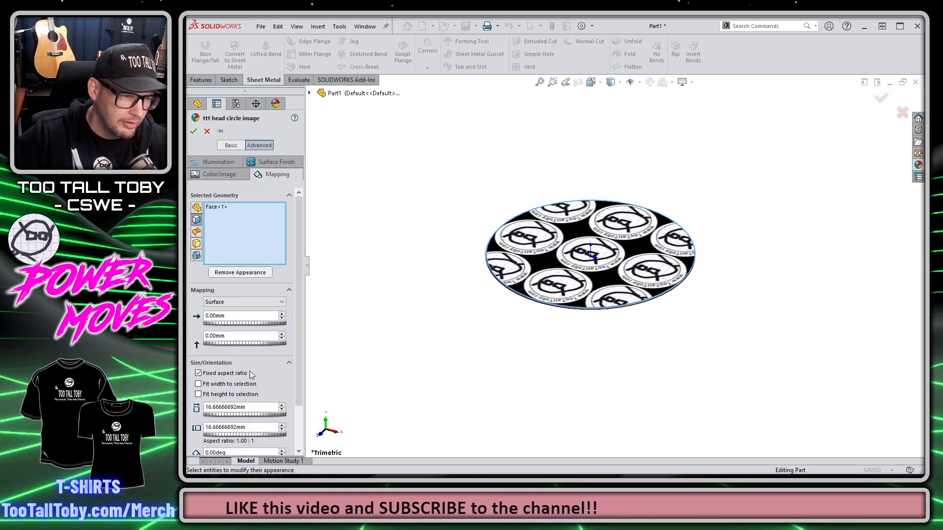
{"action": "left_click", "coordinate": [230, 384]}
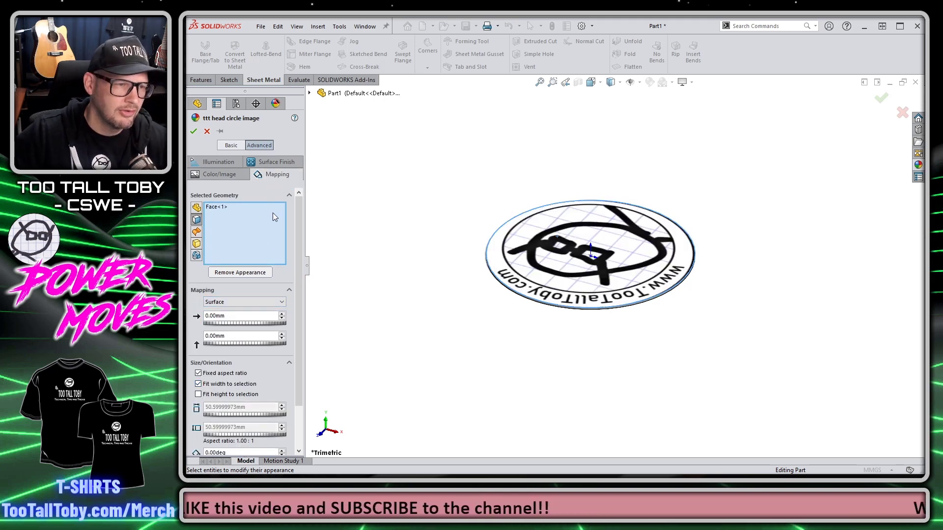
{"action": "scroll", "coordinate": [273, 393], "scroll_direction": "down", "scroll_amount": 3}
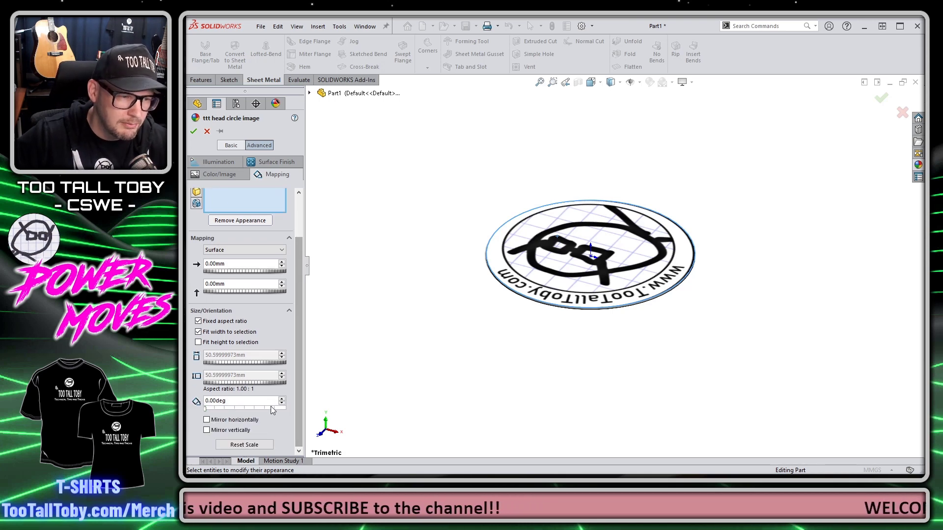
{"action": "left_click_drag", "start_coordinate": [206, 408], "coordinate": [244, 412]}
{"action": "double_click", "coordinate": [247, 399]}
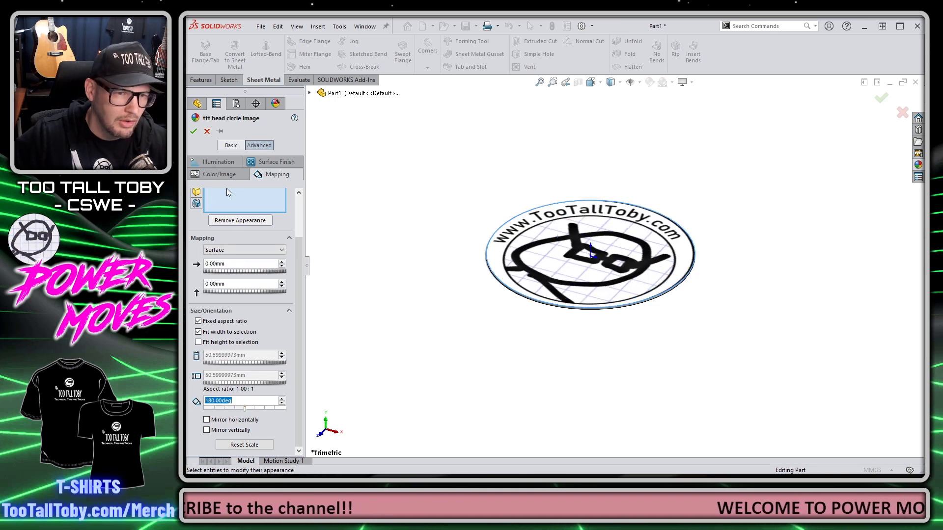
{"action": "left_click", "coordinate": [193, 131]}
{"action": "middle_click_drag", "start_coordinate": [585, 255], "coordinate": [592, 244]}
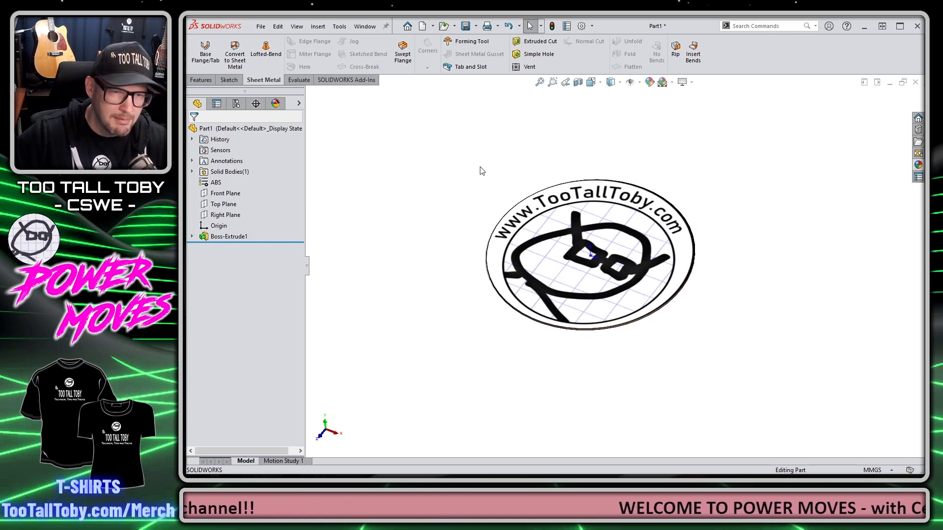
{"action": "key", "text": "ctrl+s"}
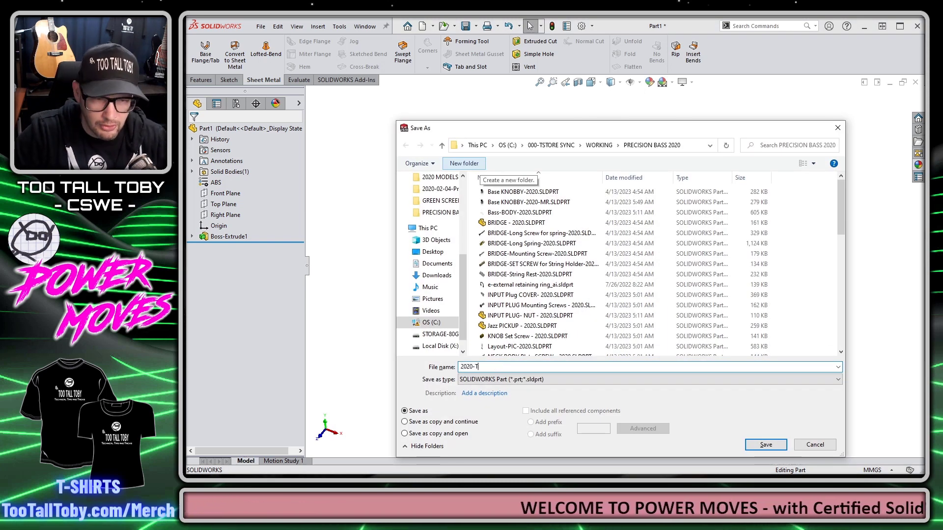
Step: Confirm the file name 2020-TTT STICKER, then orbit toward the disc's underside
{"action": "key", "text": "Return"}
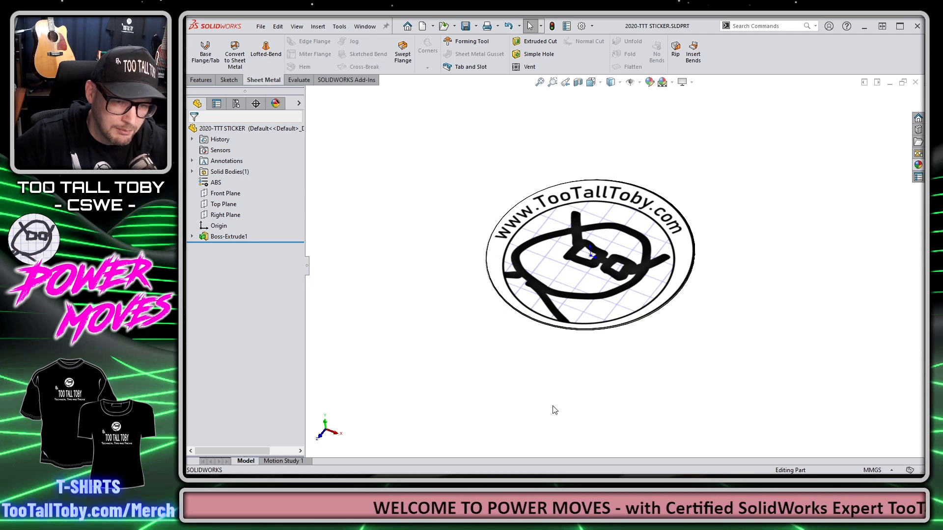
{"action": "middle_click_drag", "start_coordinate": [515, 391], "coordinate": [501, 235]}
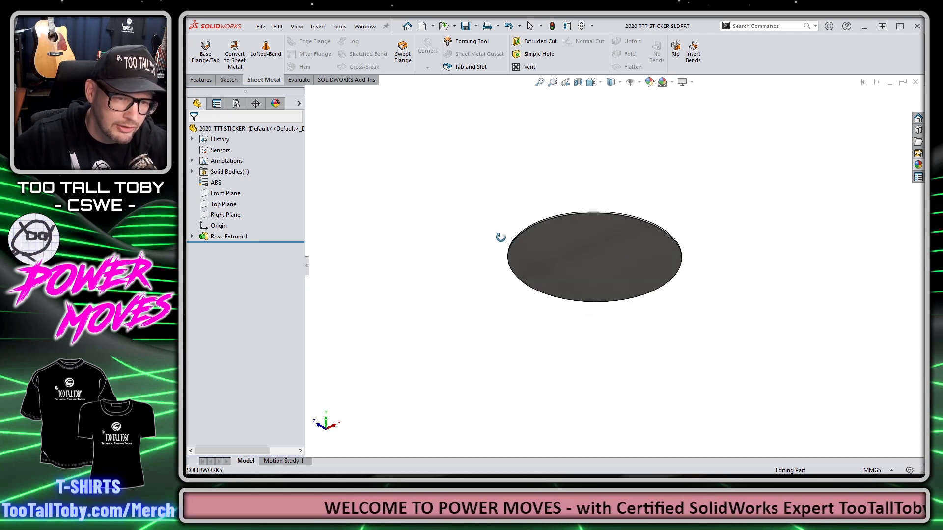
Step: Start a Default mate reference on the disc's plain grey face via Features > Reference Geometry
{"action": "middle_click_drag", "start_coordinate": [723, 306], "coordinate": [526, 273]}
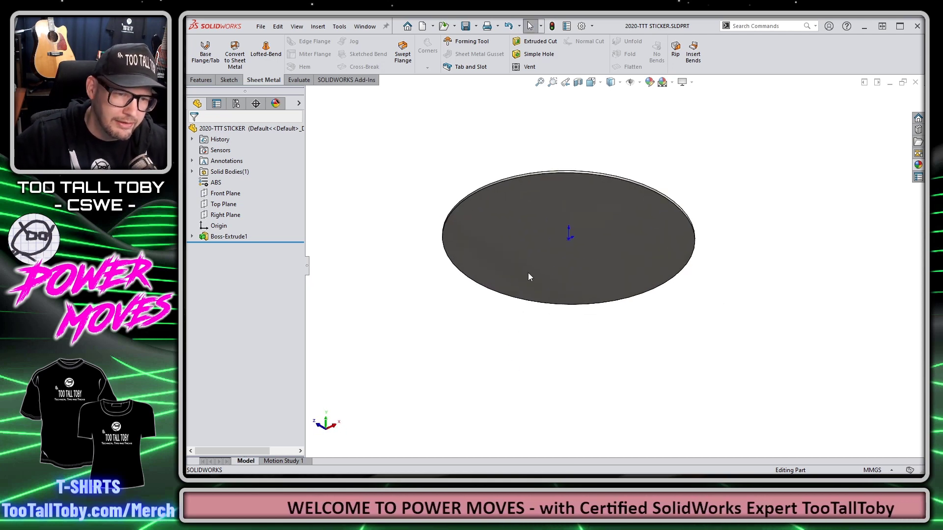
{"action": "left_click", "coordinate": [518, 242]}
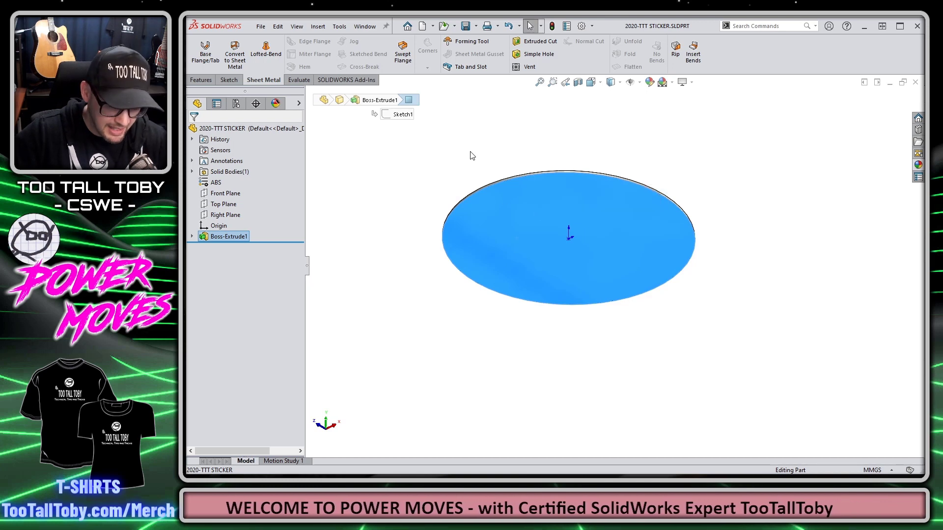
{"action": "mouse_move", "coordinate": [478, 170]}
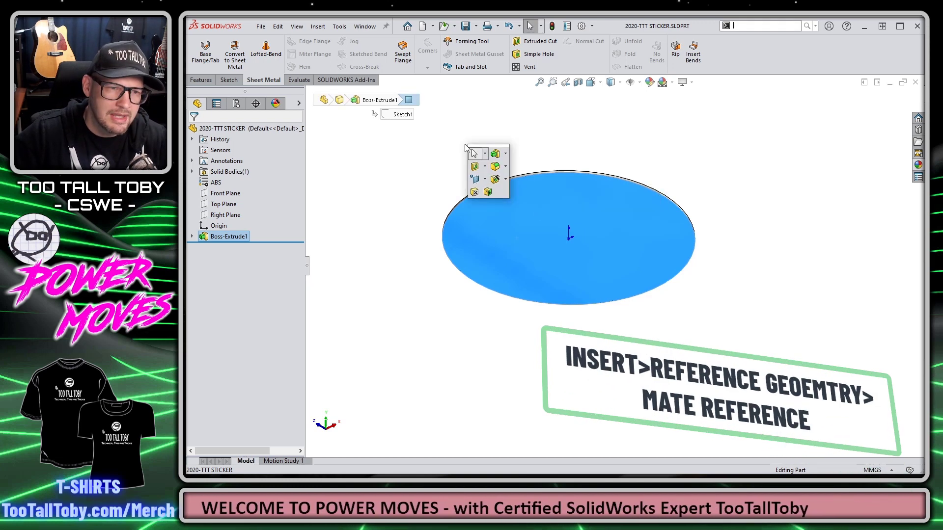
{"action": "left_click", "coordinate": [485, 180]}
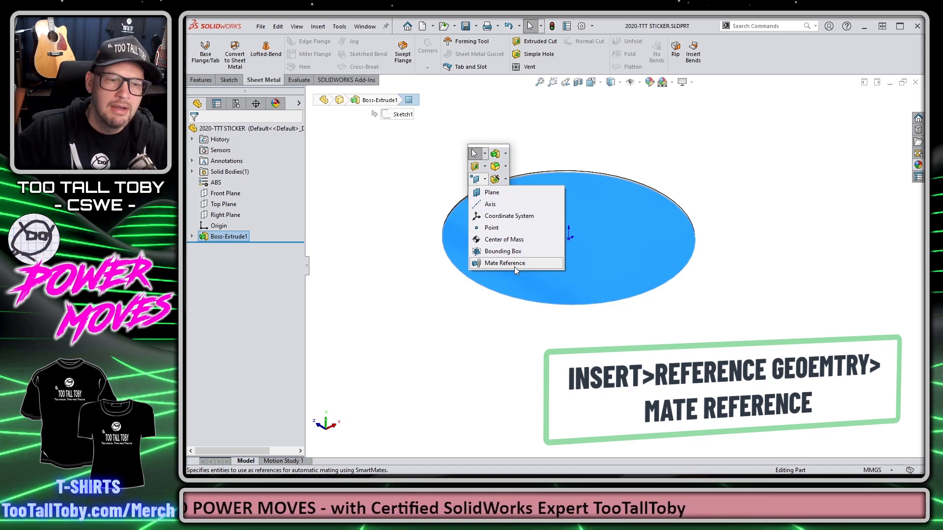
{"action": "left_click", "coordinate": [565, 122]}
{"action": "left_click", "coordinate": [202, 80]}
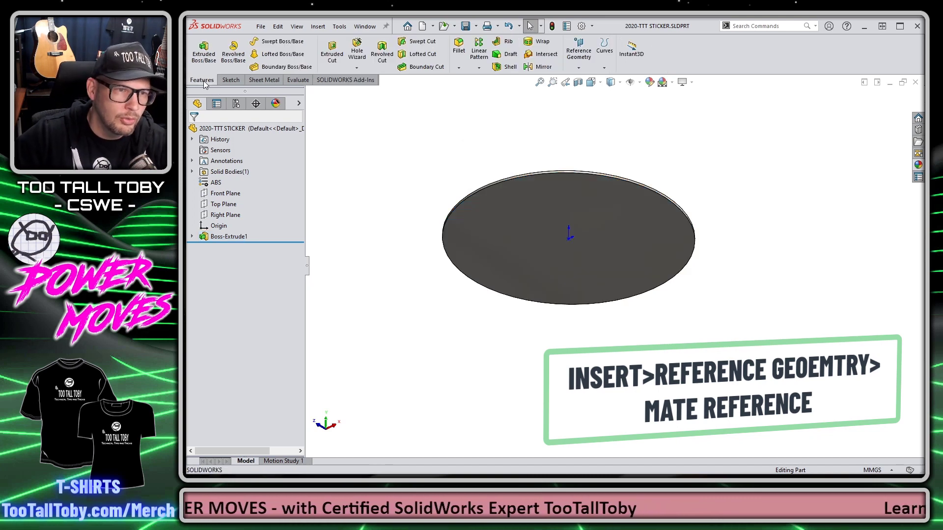
{"action": "left_click", "coordinate": [579, 68]}
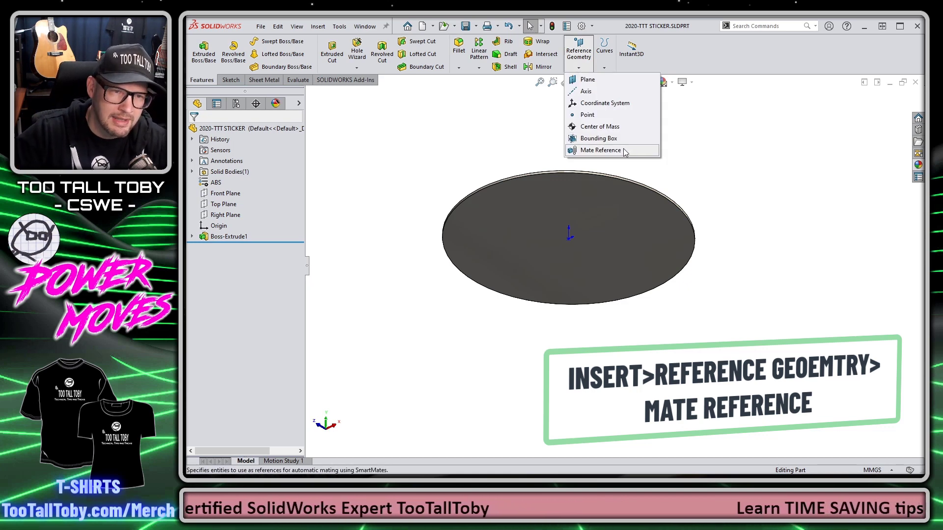
{"action": "left_click", "coordinate": [607, 201]}
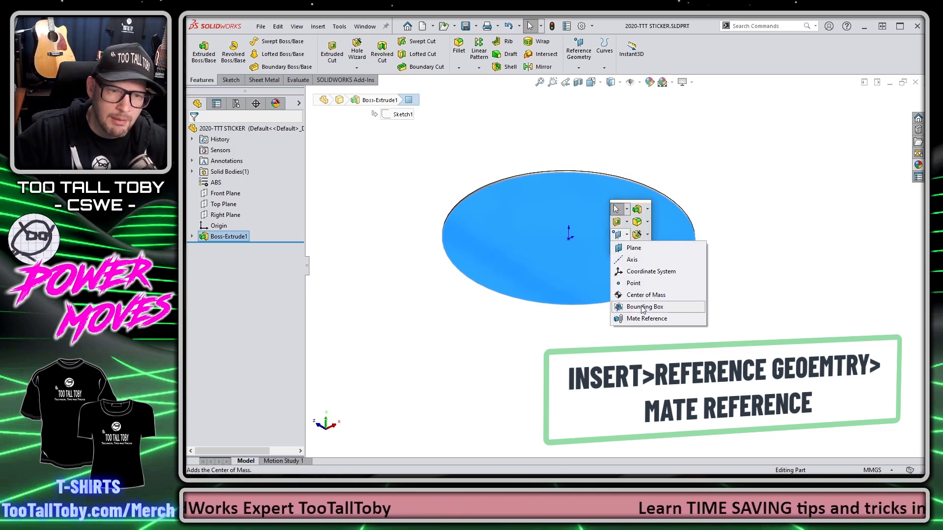
{"action": "left_click", "coordinate": [643, 319]}
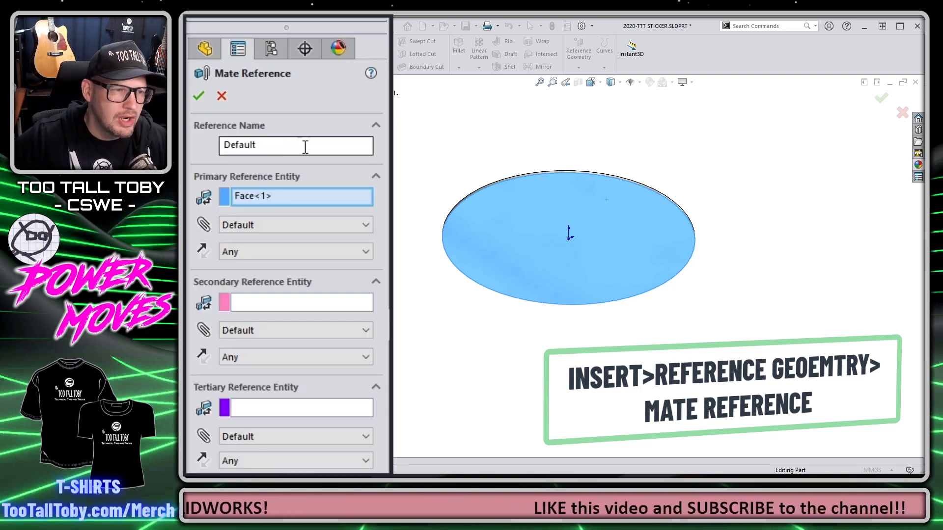
Step: Leave the mate reference at Default type and Any alignment, then cancel without adding it
{"action": "left_click_drag", "start_coordinate": [274, 147], "coordinate": [189, 156]}
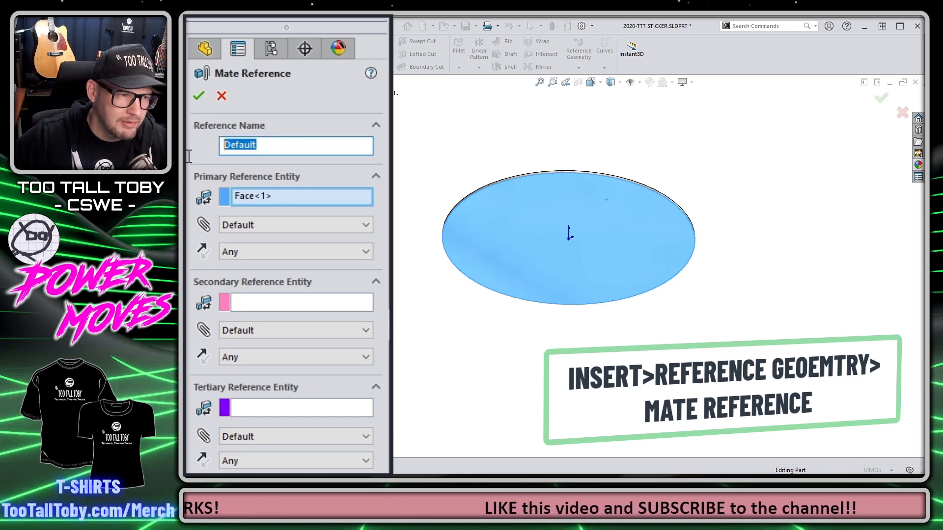
{"action": "left_click", "coordinate": [279, 226]}
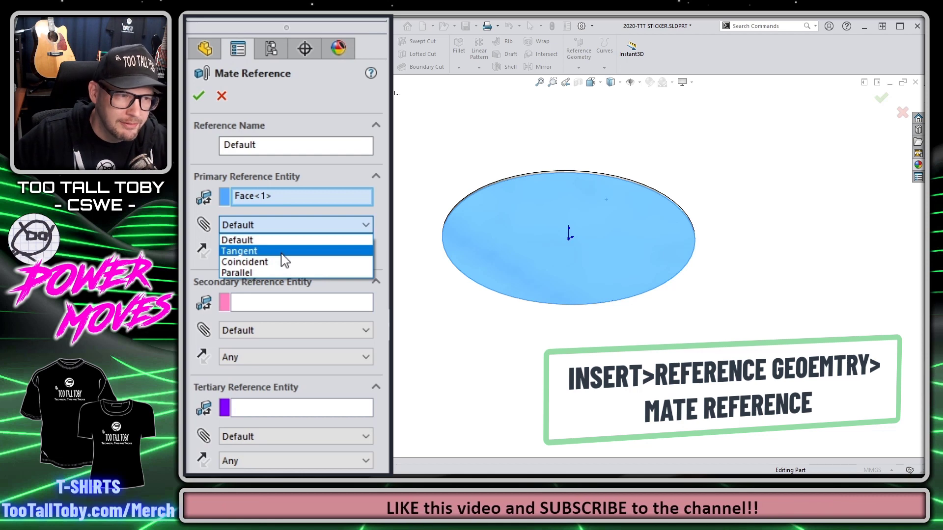
{"action": "left_click", "coordinate": [297, 241]}
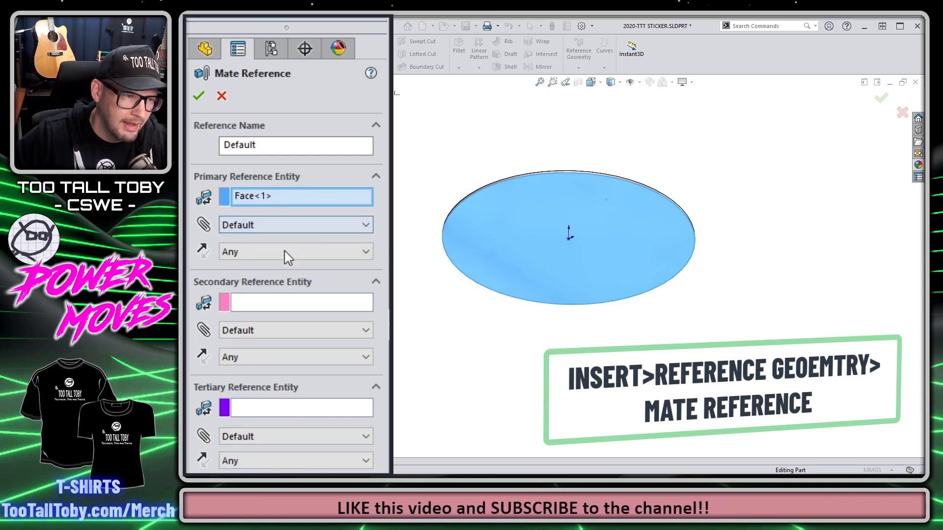
{"action": "left_click", "coordinate": [283, 253]}
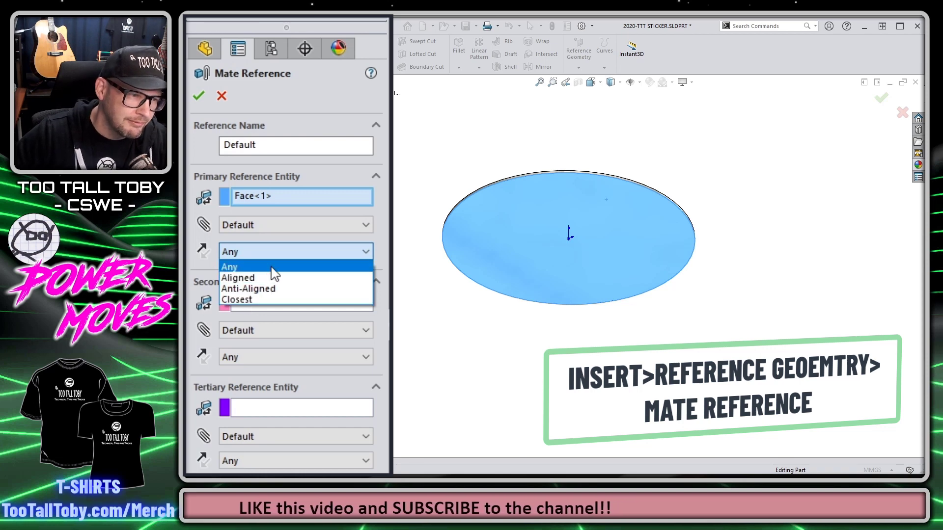
{"action": "left_click", "coordinate": [272, 268]}
{"action": "left_click", "coordinate": [290, 305]}
{"action": "left_click", "coordinate": [263, 409]}
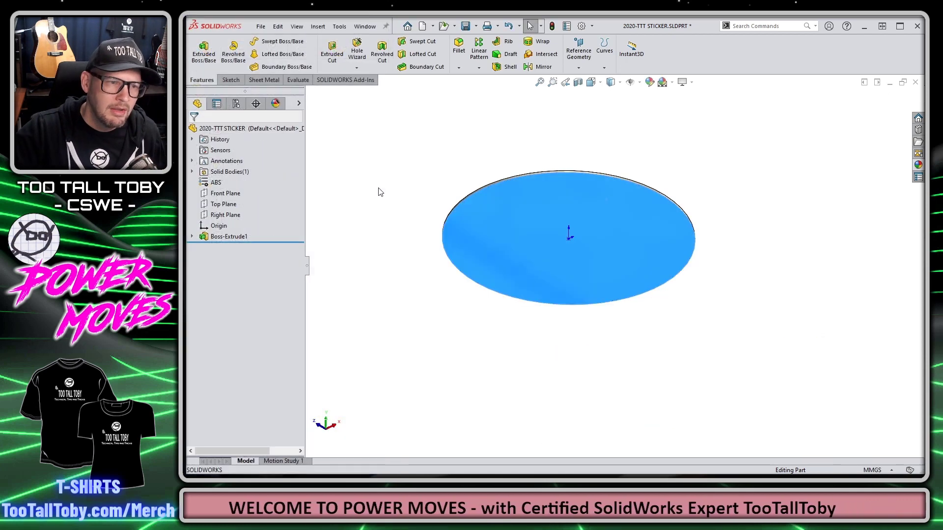
{"action": "left_click", "coordinate": [393, 167]}
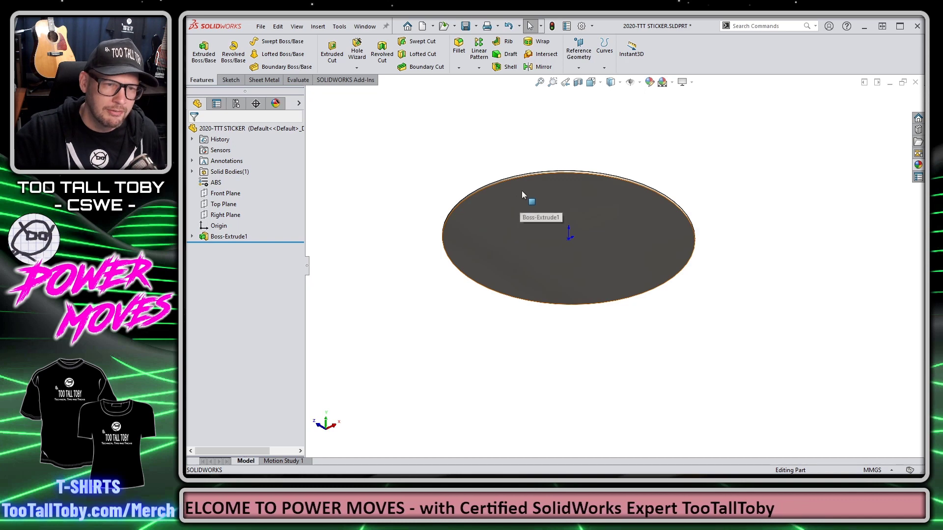
Step: Create a Default mate reference on the disc's plain face via Reference Geometry
{"action": "left_click", "coordinate": [499, 206]}
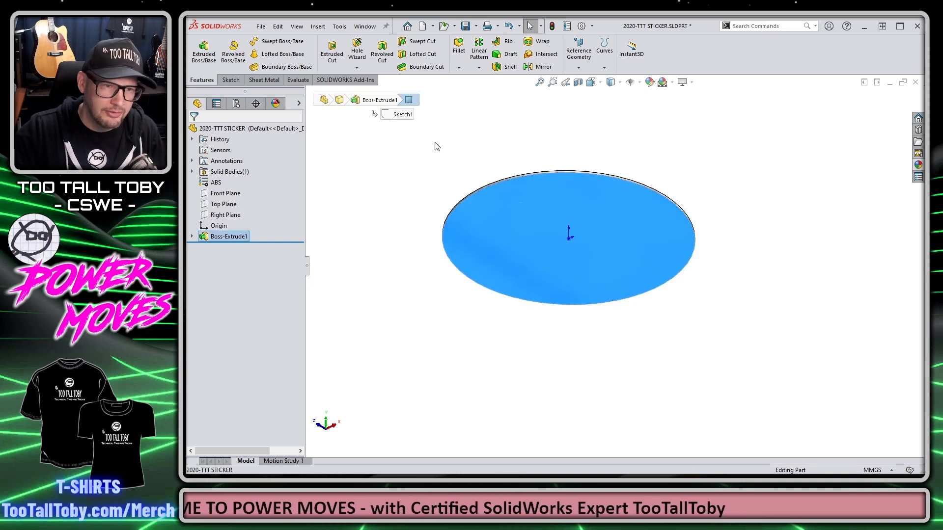
{"action": "key", "text": "s"}
{"action": "left_click", "coordinate": [454, 178]}
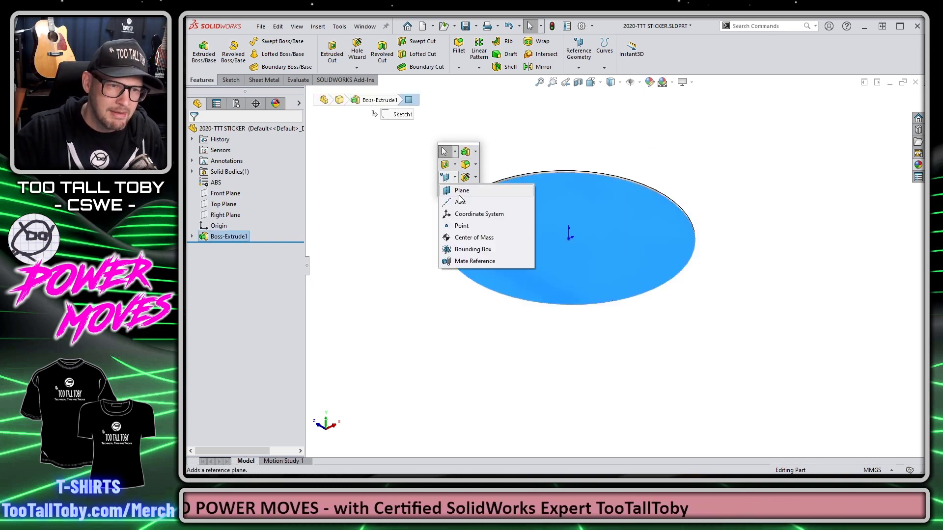
{"action": "left_click", "coordinate": [461, 259]}
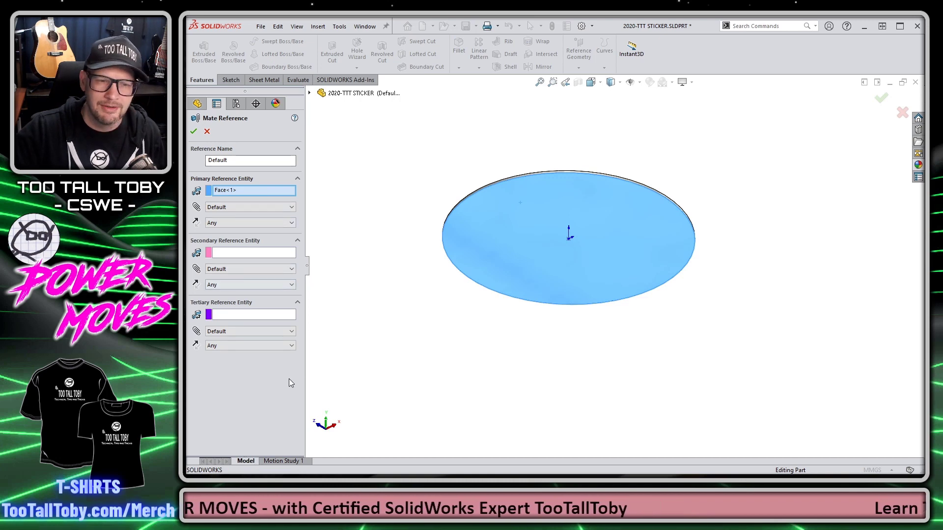
{"action": "left_click", "coordinate": [194, 131]}
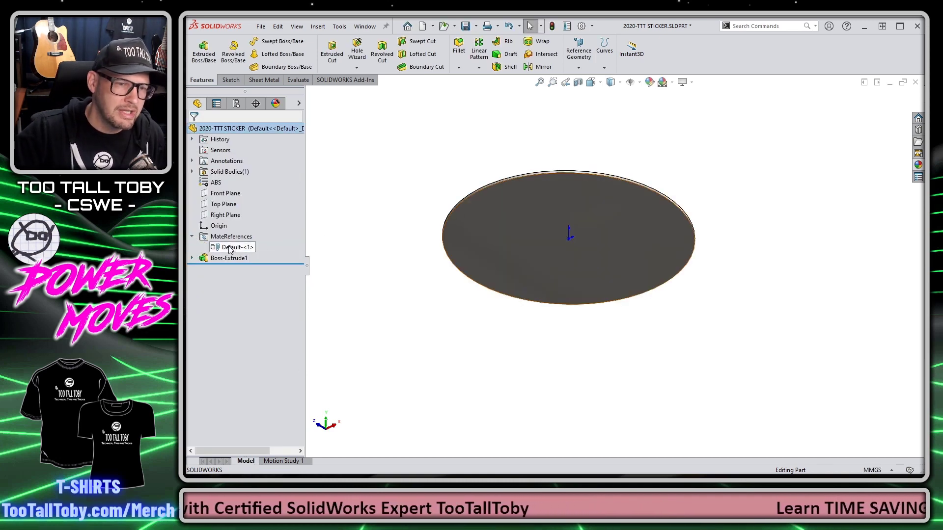
Step: Check the new Default-<1> mate reference and orbit the disc to show the logo side
{"action": "left_click", "coordinate": [229, 248]}
{"action": "left_click", "coordinate": [451, 173]}
{"action": "middle_click_drag", "start_coordinate": [450, 173], "coordinate": [442, 254]}
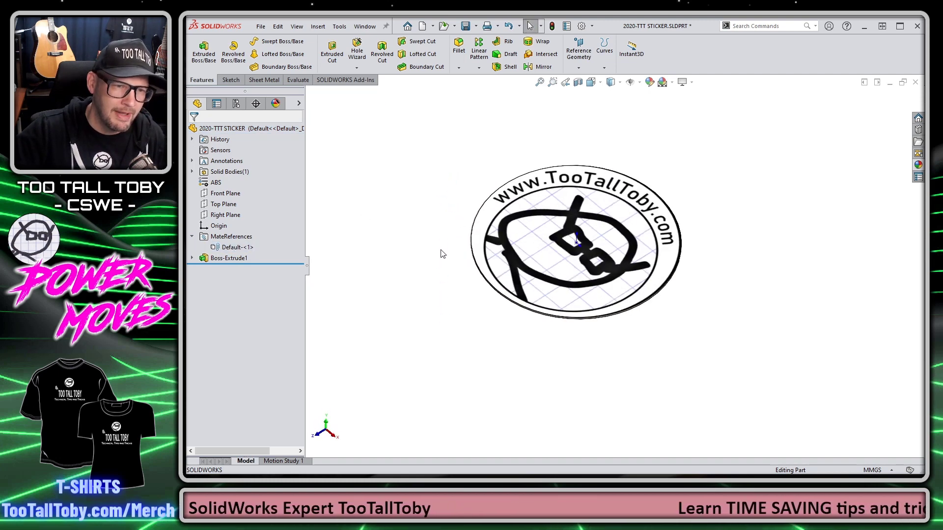
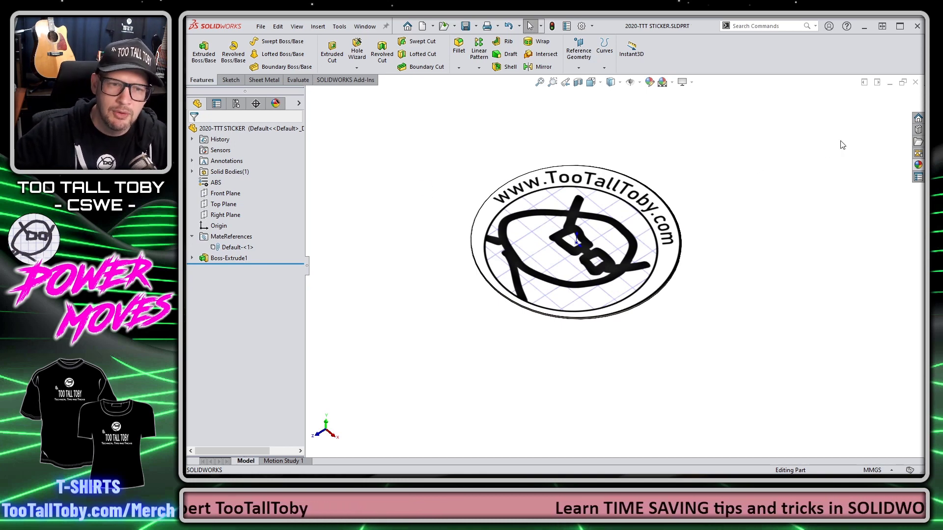
Step: Close the 2020-TTT STICKER part window to return to Bass-Assm-2020
{"action": "left_click", "coordinate": [916, 82]}
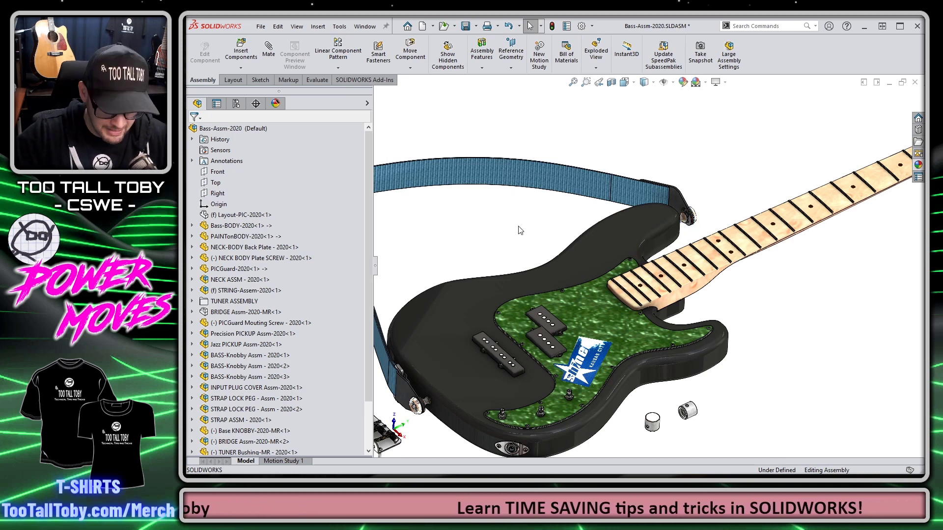
Step: Insert the TooTallToby sticker from Recent documents and mate it onto the bass body's surface
{"action": "key", "text": "ctrl+F2"}
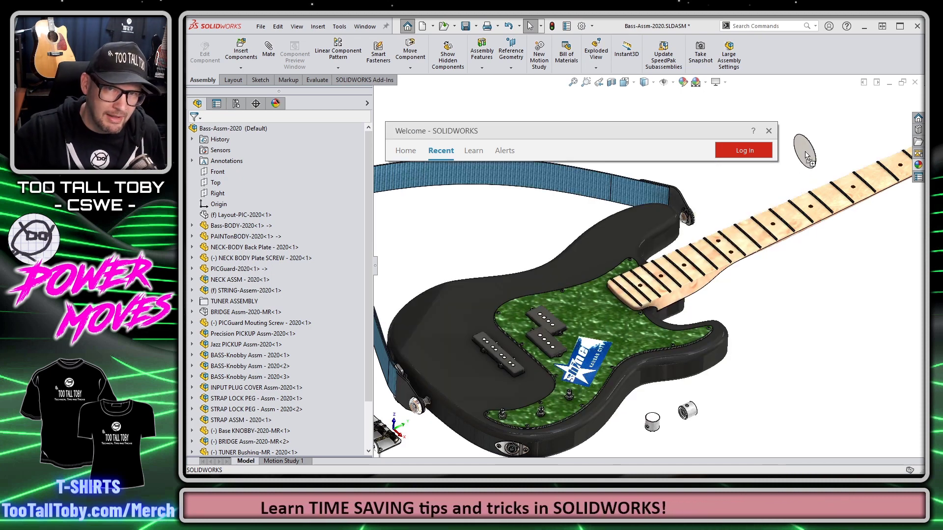
{"action": "left_click_drag", "start_coordinate": [802, 169], "coordinate": [672, 242]}
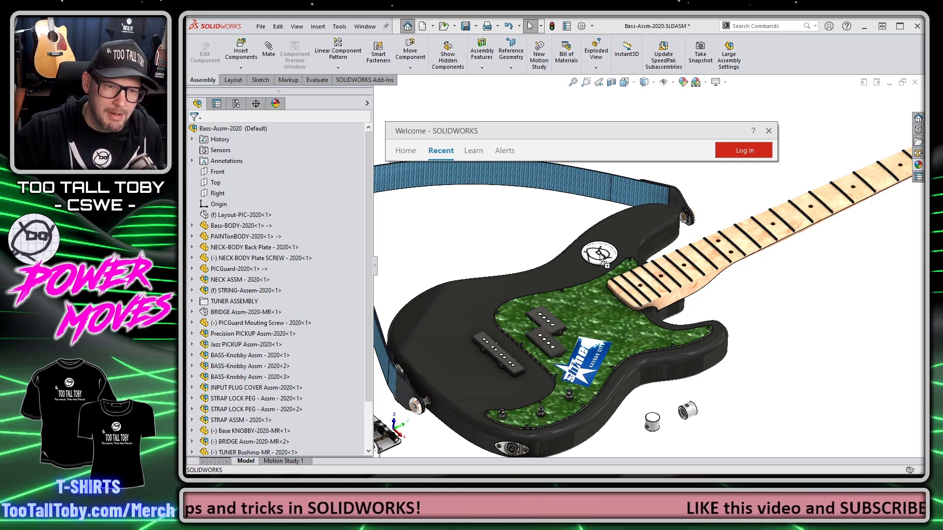
{"action": "left_click", "coordinate": [599, 254]}
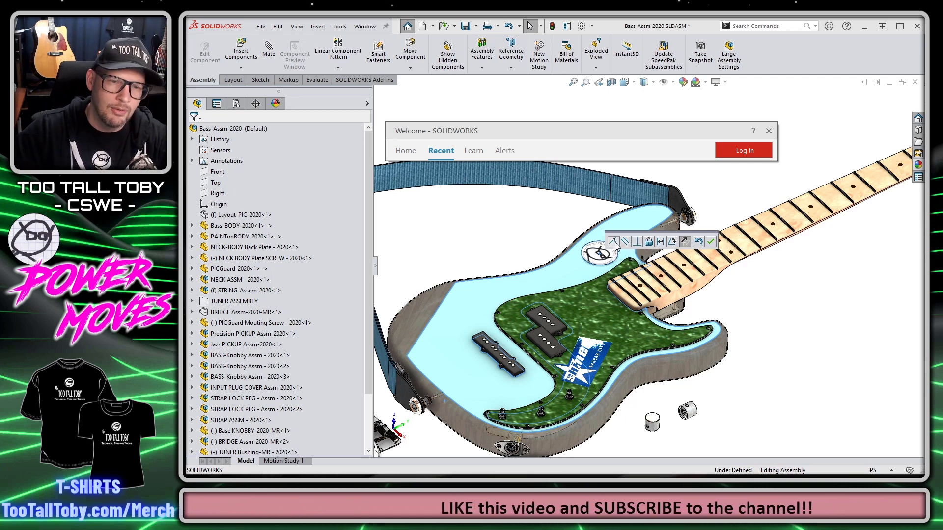
{"action": "left_click", "coordinate": [711, 242]}
{"action": "scroll", "coordinate": [619, 255], "scroll_direction": "down", "scroll_amount": 6}
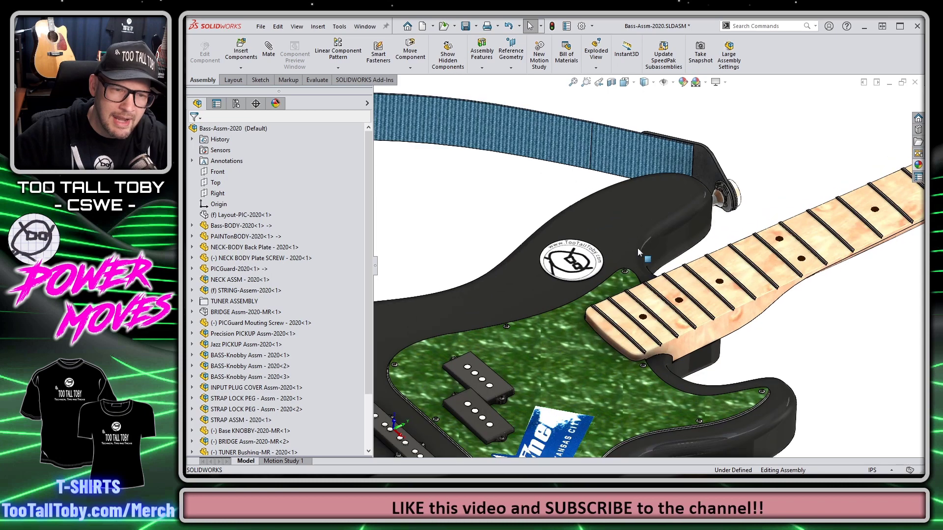
Step: Slide the sticker along the body and check its Coincident481 mate
{"action": "left_click_drag", "start_coordinate": [592, 262], "coordinate": [527, 249]}
{"action": "key", "text": "Escape"}
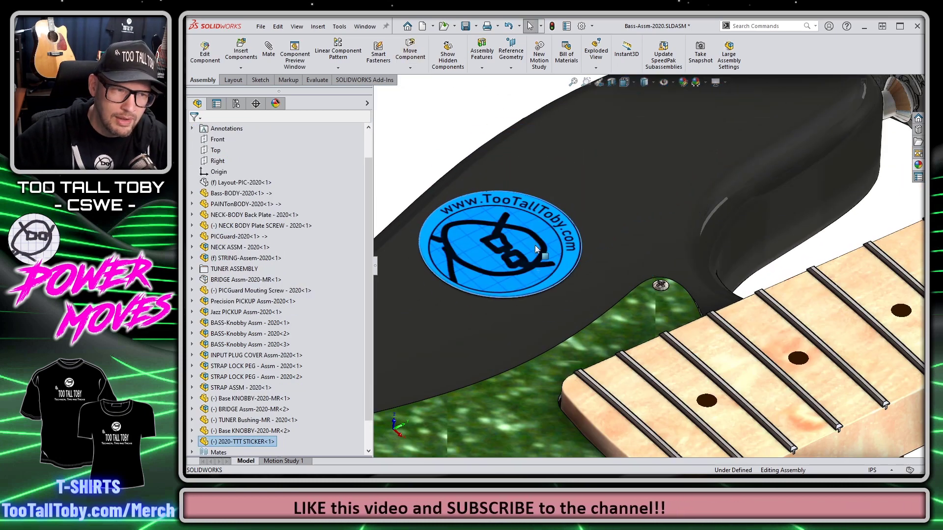
{"action": "left_click", "coordinate": [221, 109]}
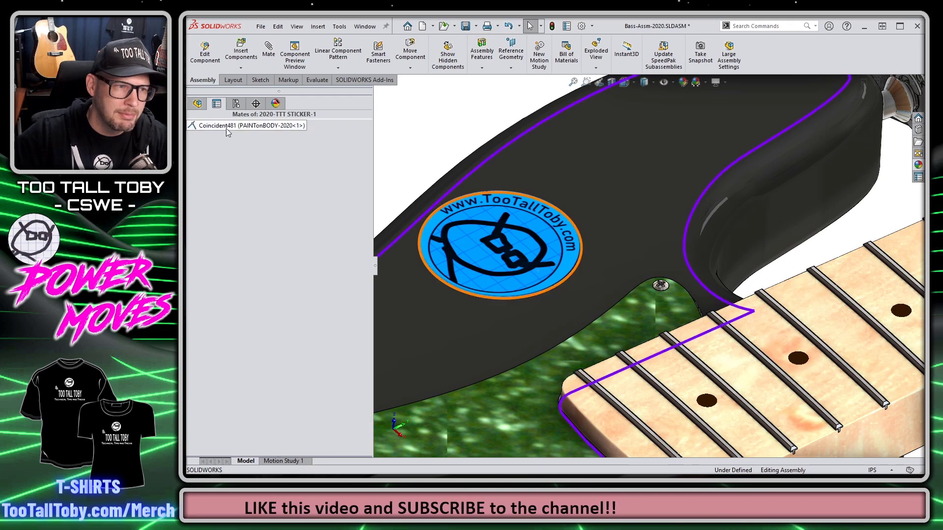
{"action": "left_click", "coordinate": [226, 126]}
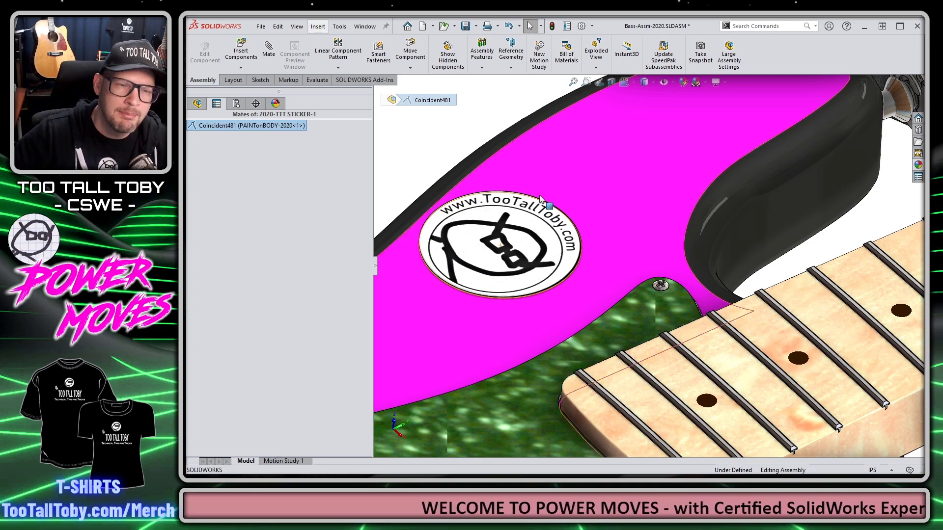
Step: Slide the sticker farther up the upper horn, then zoom out to show the bass
{"action": "left_click", "coordinate": [545, 253]}
{"action": "left_click_drag", "start_coordinate": [577, 241], "coordinate": [583, 191]}
{"action": "key", "text": "Escape"}
{"action": "key", "text": "ctrl+shift+z"}
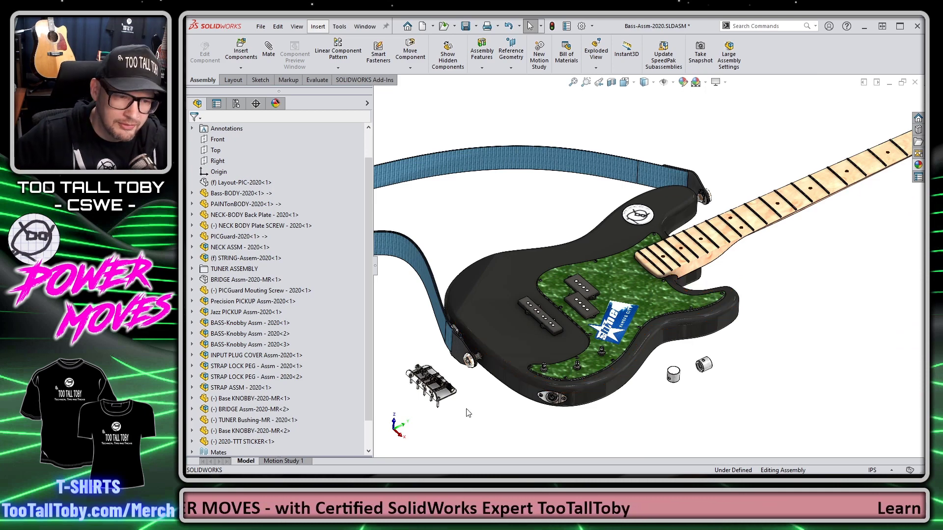
Step: Open the BRIDGE Assm-2020-MR sub-assembly from the bridge in the bass assembly
{"action": "scroll", "coordinate": [428, 400], "scroll_direction": "down", "scroll_amount": 5}
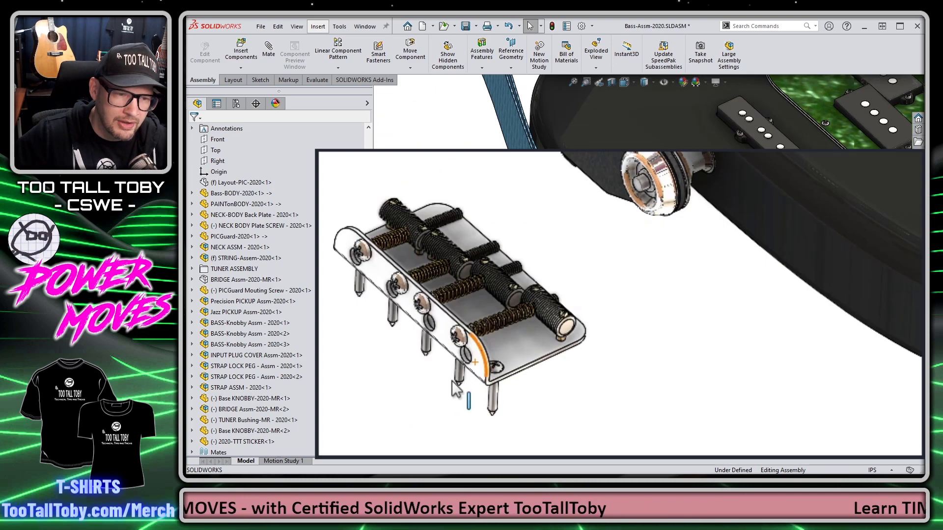
{"action": "left_click", "coordinate": [531, 348]}
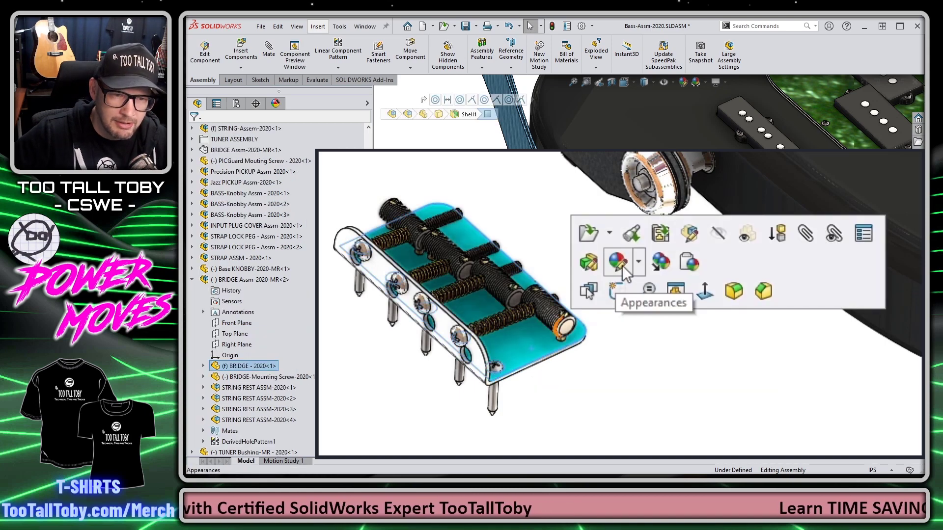
{"action": "left_click", "coordinate": [611, 233]}
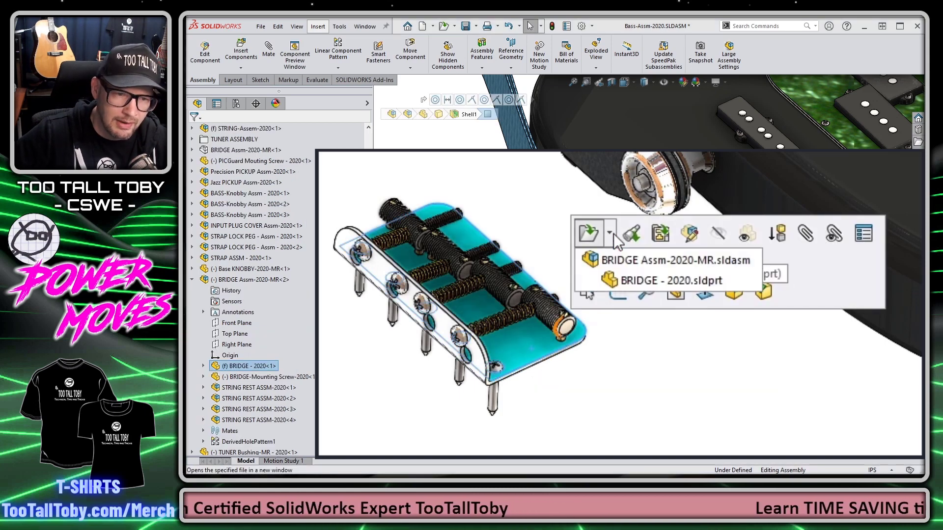
{"action": "left_click", "coordinate": [625, 263]}
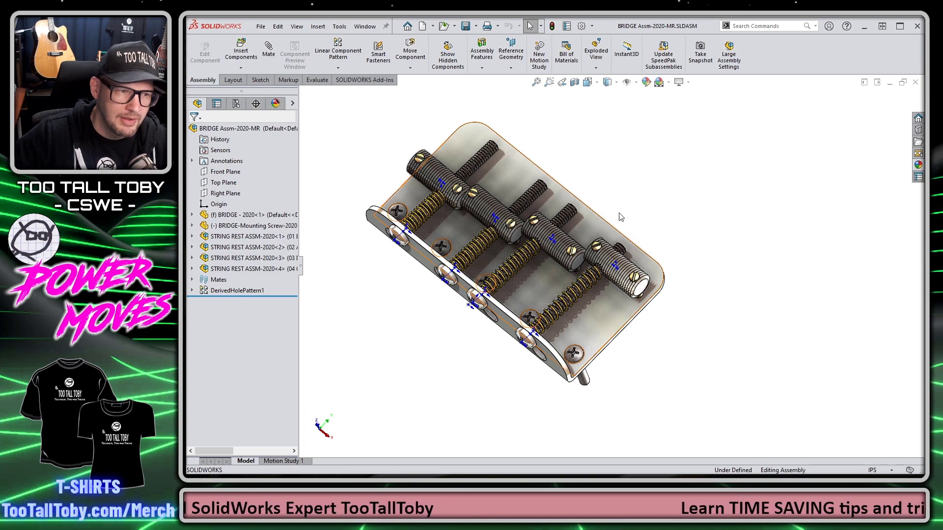
Step: Add a mate reference on the bridge plate's flat underside face
{"action": "middle_click_drag", "start_coordinate": [669, 185], "coordinate": [546, 230]}
{"action": "left_click", "coordinate": [524, 218]}
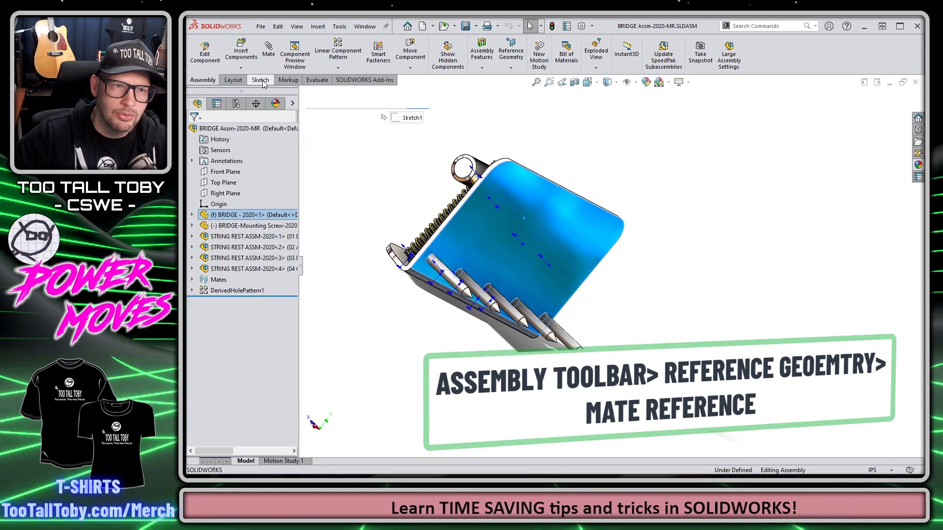
{"action": "left_click", "coordinate": [510, 57]}
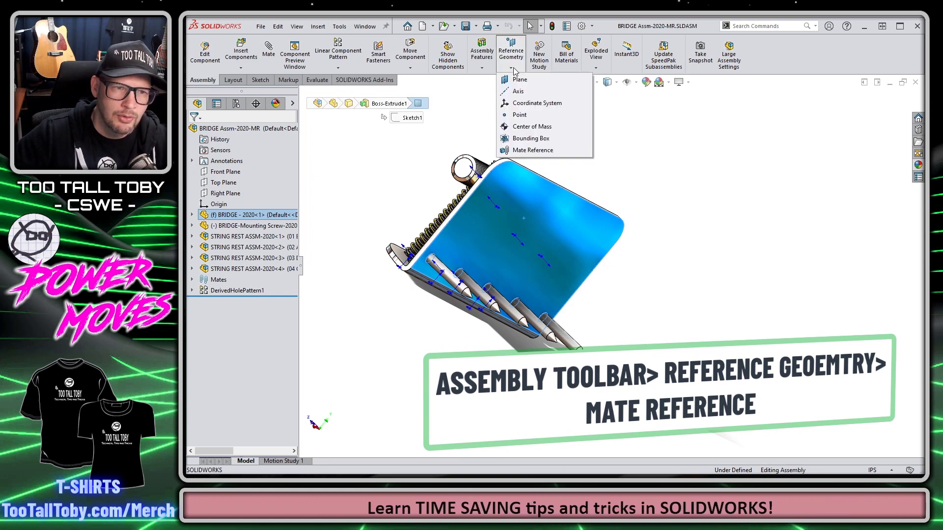
{"action": "left_click", "coordinate": [533, 150]}
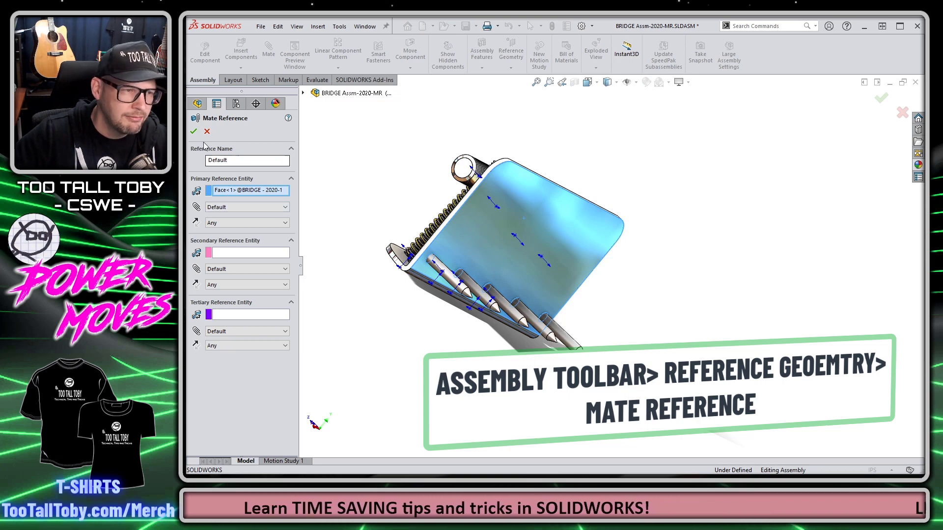
{"action": "left_click", "coordinate": [193, 131]}
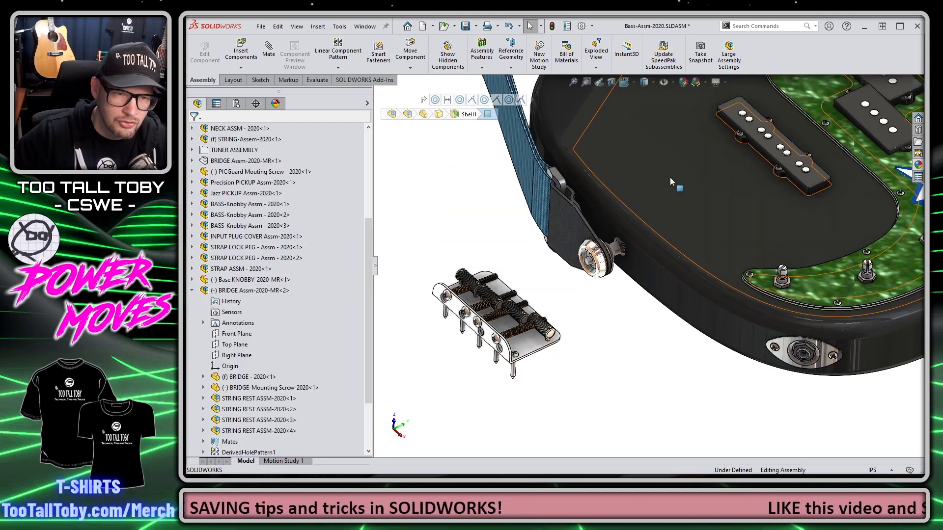
Step: Insert BRIDGE Assm-2020-MR from Recent documents, accept its configuration and mate it to the body
{"action": "middle_click_drag", "start_coordinate": [492, 216], "coordinate": [666, 143]}
{"action": "key", "text": "ctrl+F2"}
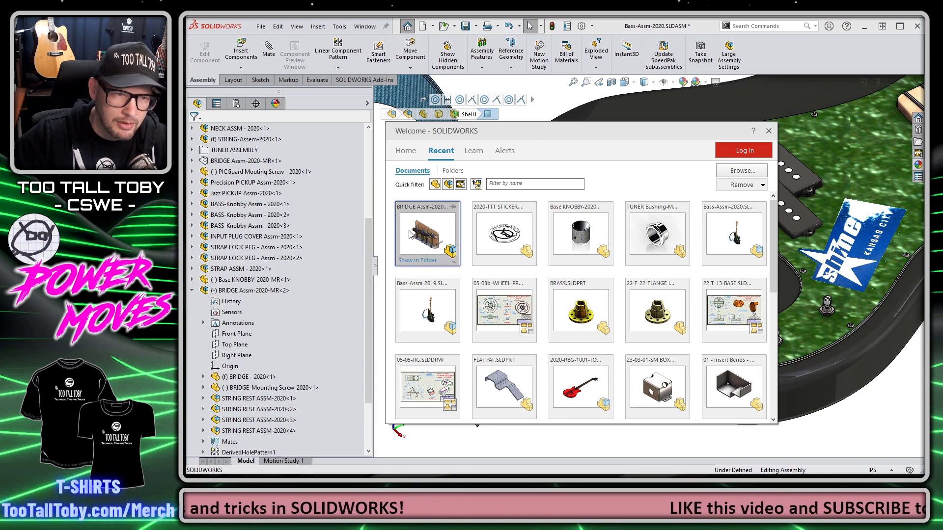
{"action": "left_click_drag", "start_coordinate": [411, 235], "coordinate": [610, 216]}
{"action": "left_click", "coordinate": [532, 286]}
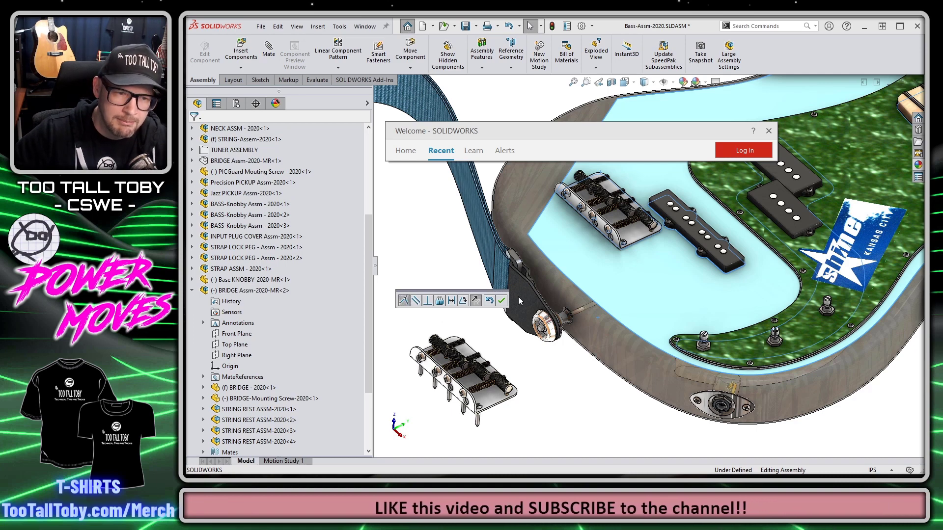
{"action": "left_click", "coordinate": [502, 301]}
Step: Slide the newly mounted bridge along the body beside the rear pickup
{"action": "left_click_drag", "start_coordinate": [623, 251], "coordinate": [656, 301]}
{"action": "left_click", "coordinate": [543, 389]}
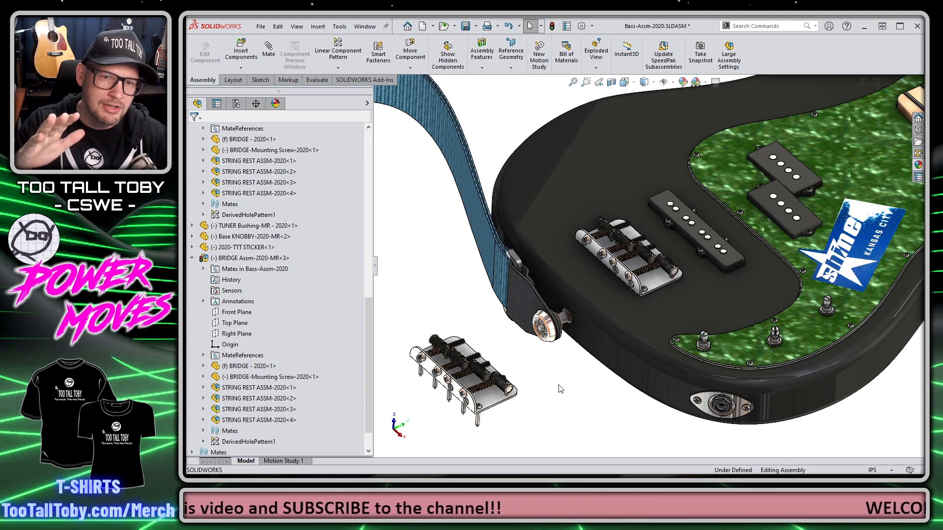
{"action": "scroll", "coordinate": [560, 390], "scroll_direction": "up", "scroll_amount": 5}
{"action": "scroll", "coordinate": [788, 139], "scroll_direction": "down", "scroll_amount": 4}
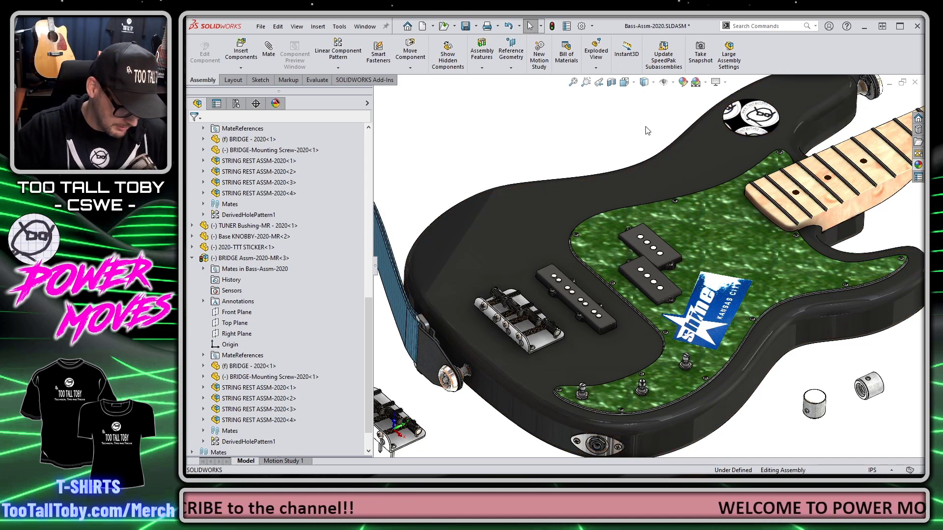
{"action": "left_click", "coordinate": [750, 127]}
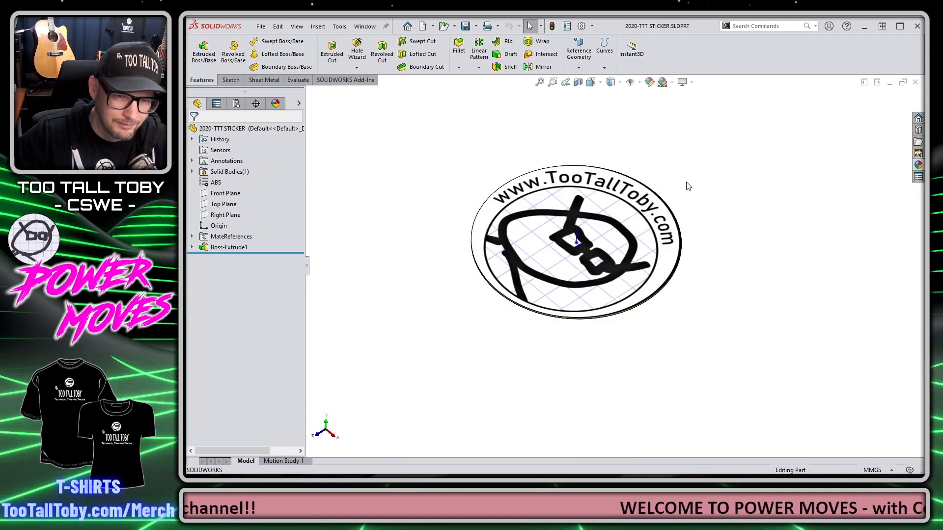
Step: Back in the assembly, slide the sticker down and left on the body
{"action": "key", "text": "ctrl+Tab"}
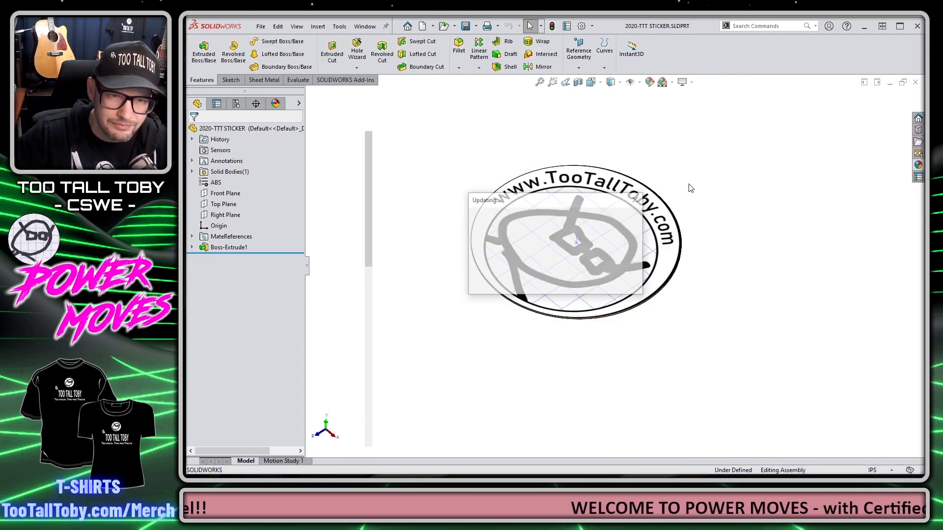
{"action": "scroll", "coordinate": [753, 124], "scroll_direction": "down", "scroll_amount": 5}
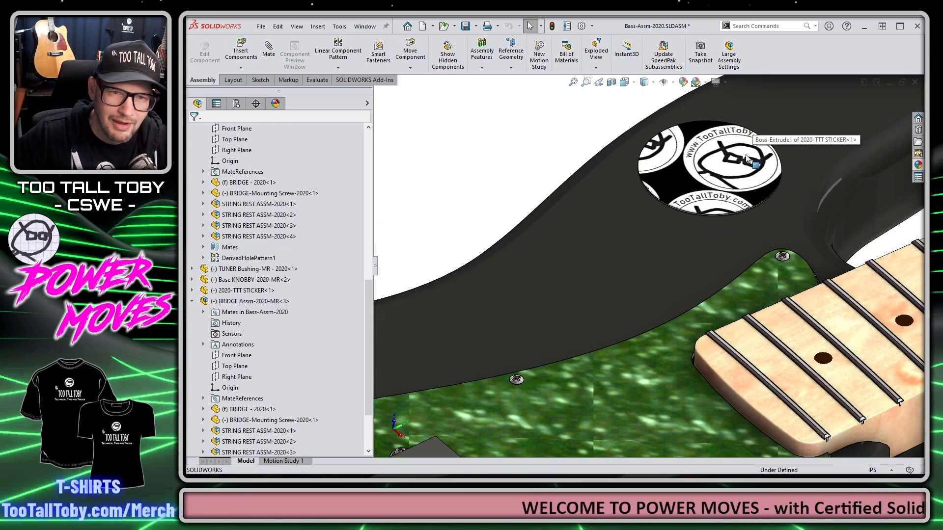
{"action": "left_click_drag", "start_coordinate": [722, 179], "coordinate": [638, 196]}
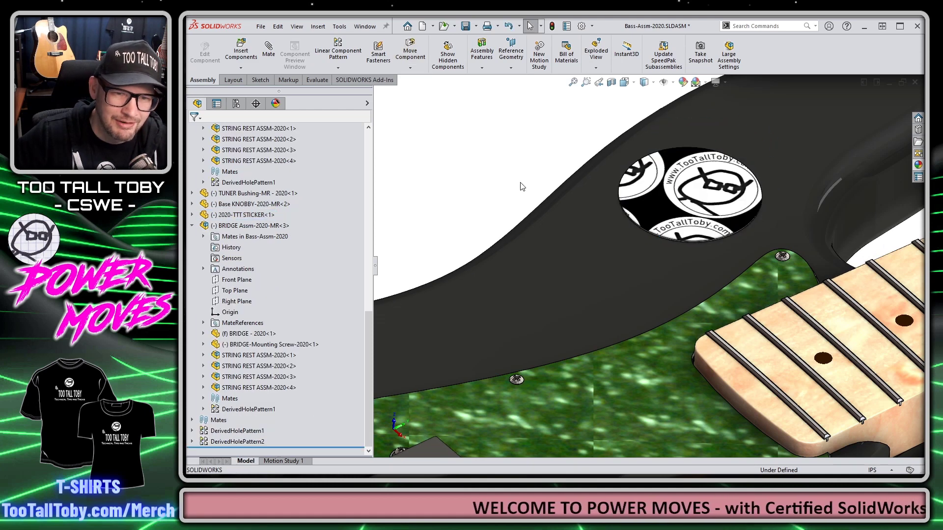
{"action": "scroll", "coordinate": [563, 325], "scroll_direction": "up", "scroll_amount": 5}
{"action": "scroll", "coordinate": [563, 325], "scroll_direction": "up", "scroll_amount": 3}
{"action": "scroll", "coordinate": [584, 274], "scroll_direction": "down", "scroll_amount": 5}
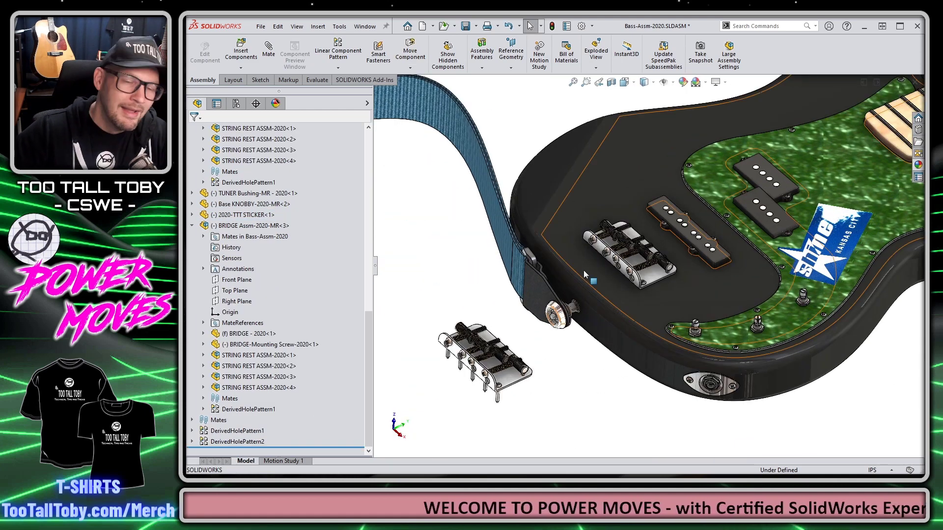
{"action": "scroll", "coordinate": [585, 274], "scroll_direction": "up", "scroll_amount": 4}
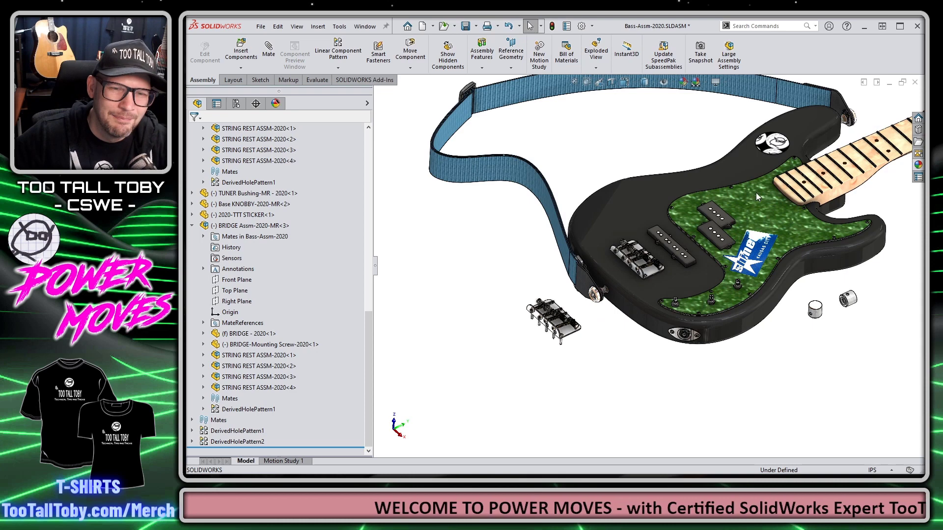
{"action": "scroll", "coordinate": [776, 153], "scroll_direction": "down", "scroll_amount": 3}
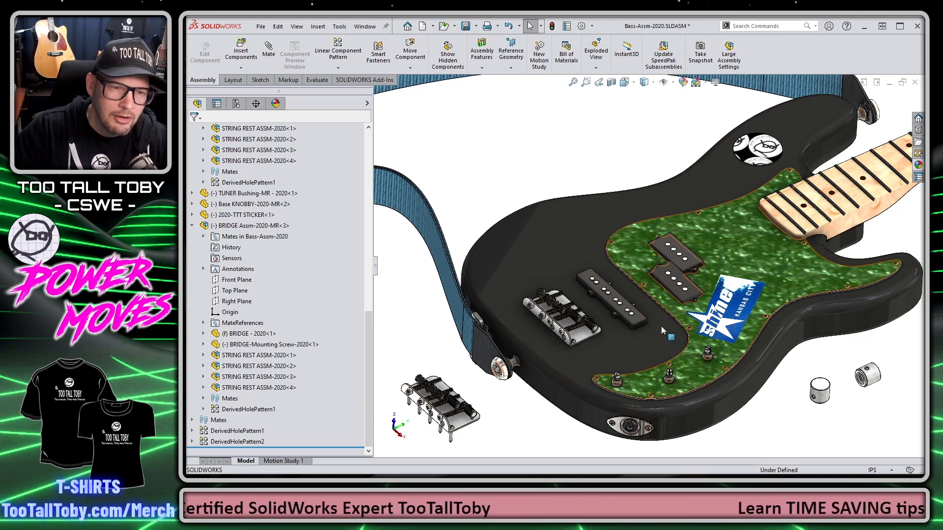
Step: Slide the mounted bridge toward the pickup and deselect it
{"action": "scroll", "coordinate": [576, 363], "scroll_direction": "down", "scroll_amount": 3}
{"action": "left_click_drag", "start_coordinate": [611, 332], "coordinate": [607, 323]}
{"action": "scroll", "coordinate": [609, 334], "scroll_direction": "up", "scroll_amount": 3}
{"action": "scroll", "coordinate": [610, 338], "scroll_direction": "up", "scroll_amount": 3}
{"action": "left_click", "coordinate": [729, 360]}
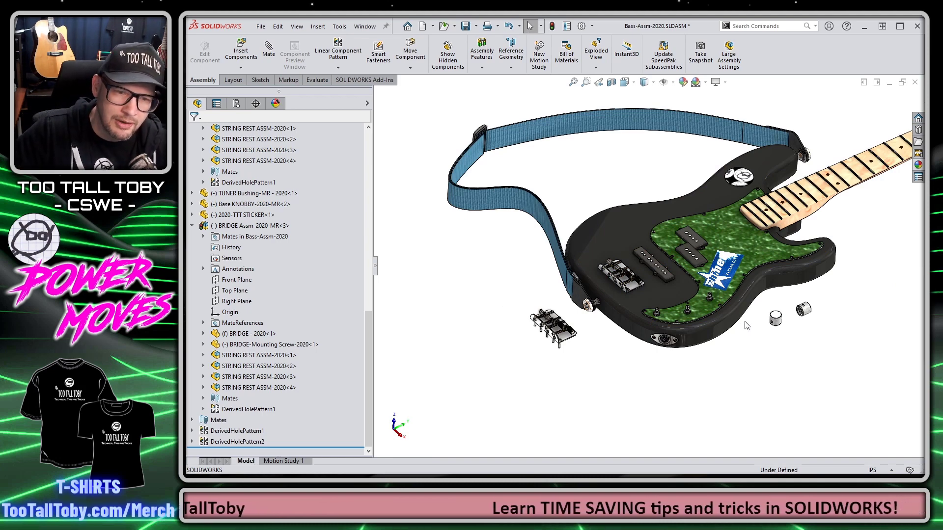
{"action": "scroll", "coordinate": [805, 313], "scroll_direction": "down", "scroll_amount": 6}
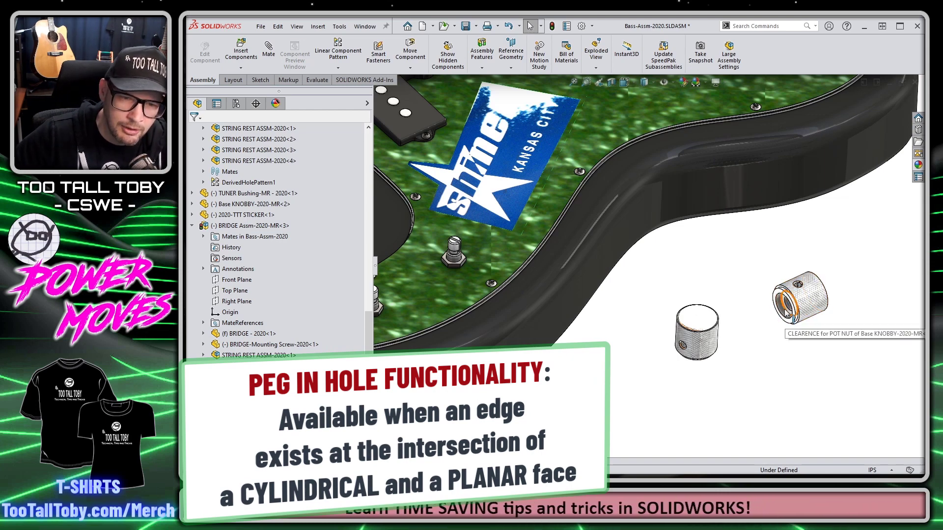
Step: Inspect the knob's bore faces and circular edge at the bore's lip
{"action": "left_click", "coordinate": [786, 314]}
{"action": "scroll", "coordinate": [786, 313], "scroll_direction": "down", "scroll_amount": 5}
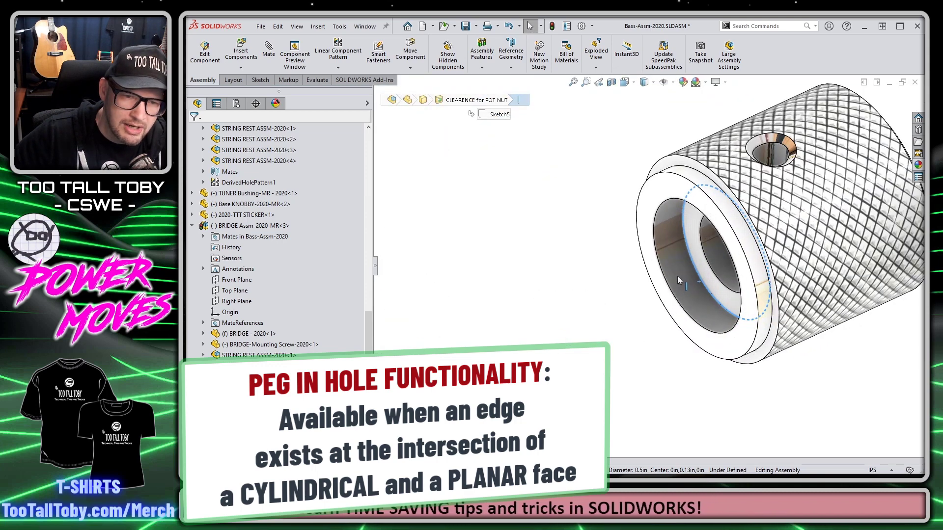
{"action": "left_click", "coordinate": [708, 243]}
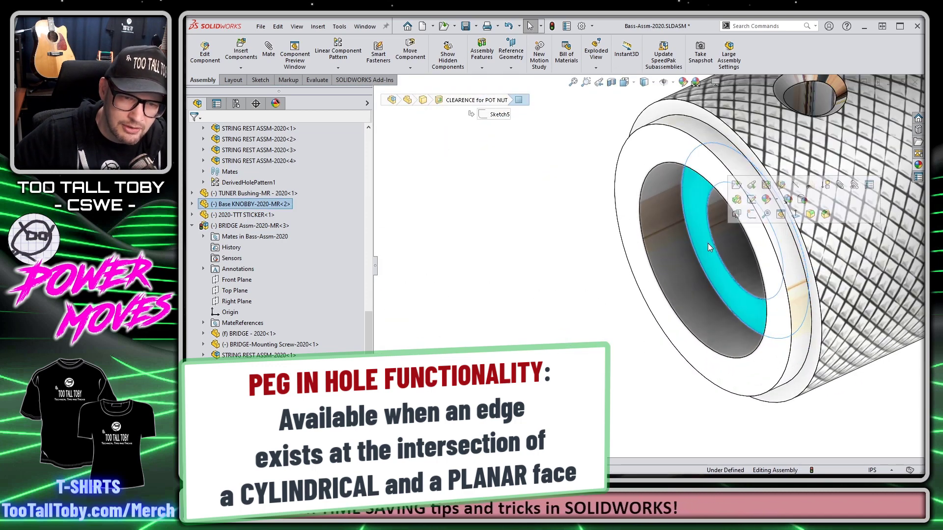
{"action": "left_click", "coordinate": [685, 272]}
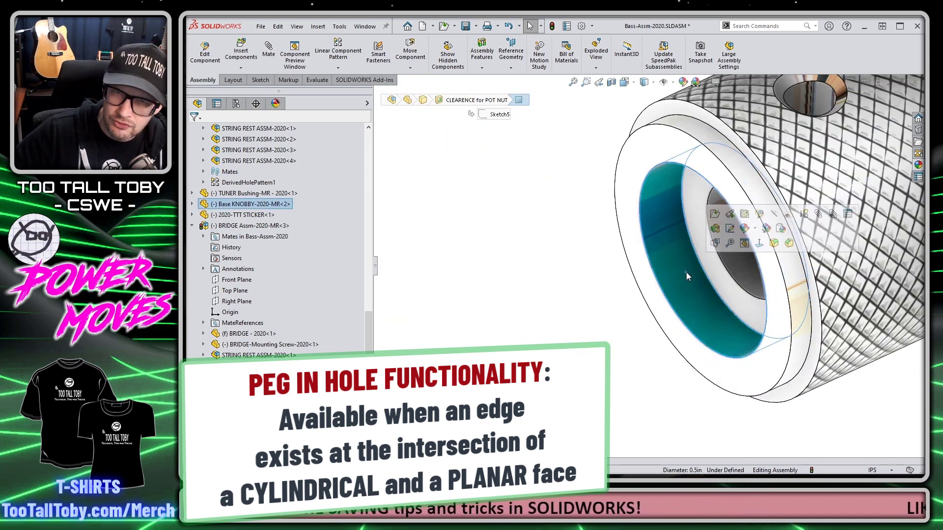
{"action": "left_click", "coordinate": [710, 282]}
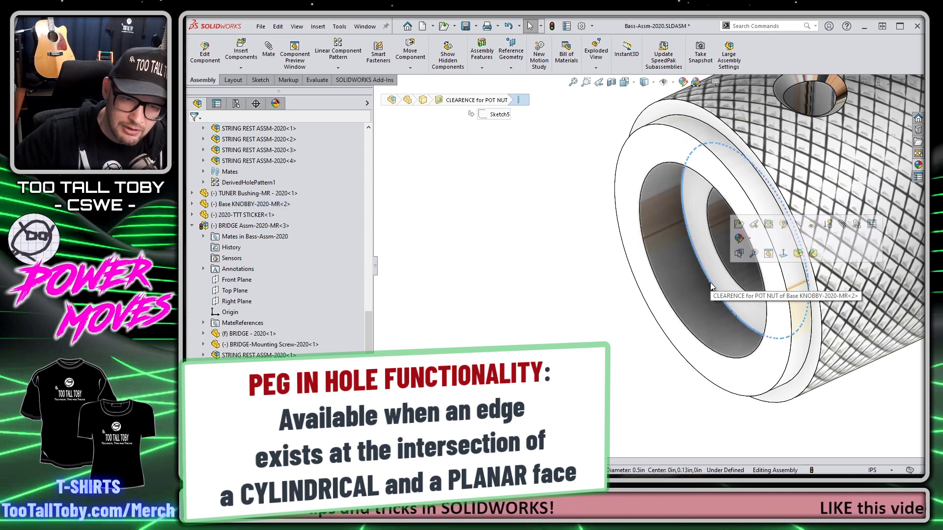
{"action": "left_click", "coordinate": [715, 279]}
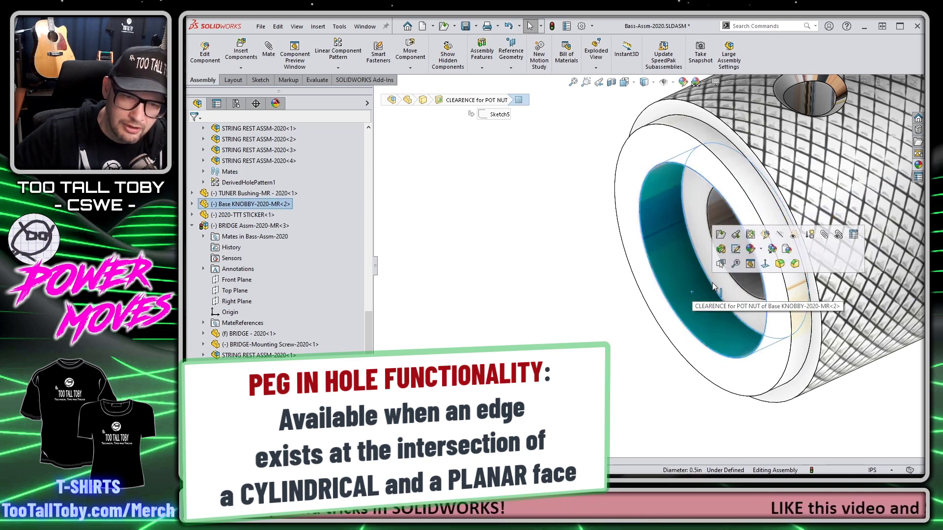
{"action": "scroll", "coordinate": [719, 289], "scroll_direction": "up", "scroll_amount": 10}
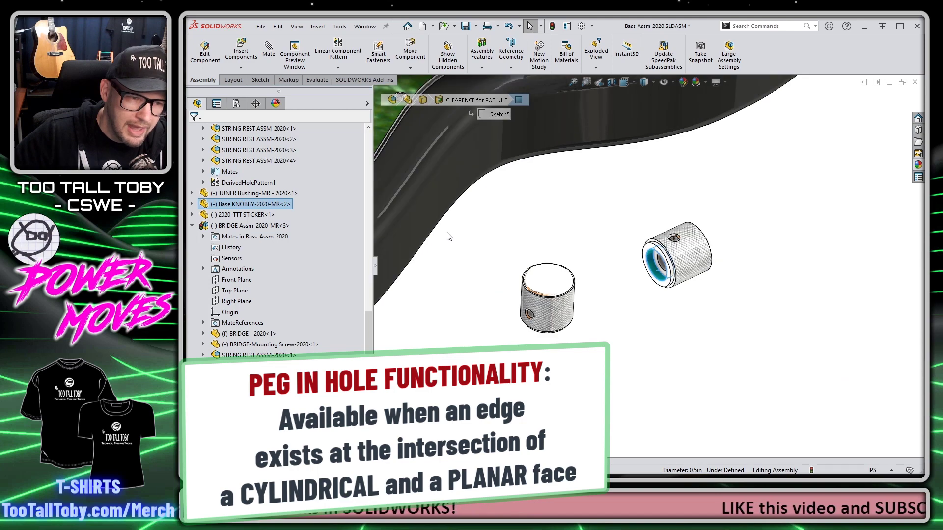
{"action": "scroll", "coordinate": [428, 222], "scroll_direction": "down", "scroll_amount": 10}
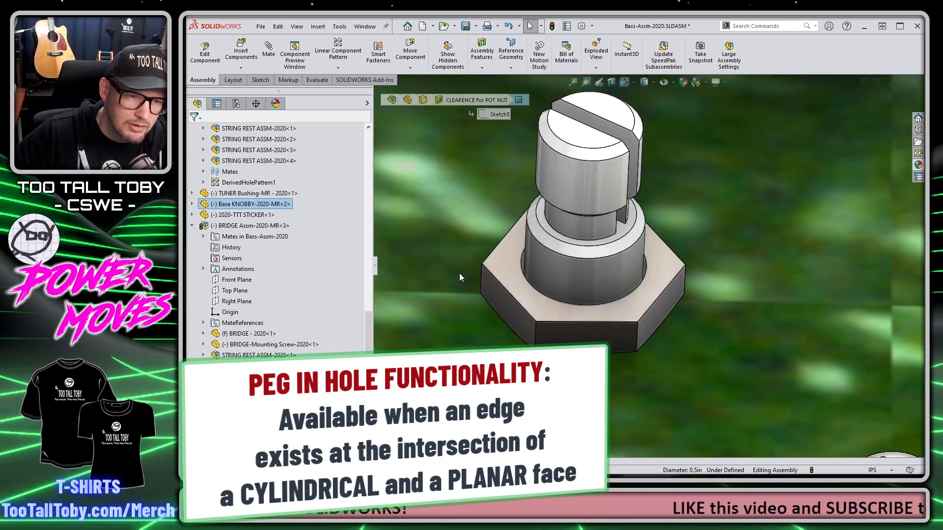
Step: Check the pot nut's top face and post edge, then open Base KNOBBY-2020-MR as a part
{"action": "left_click", "coordinate": [527, 258]}
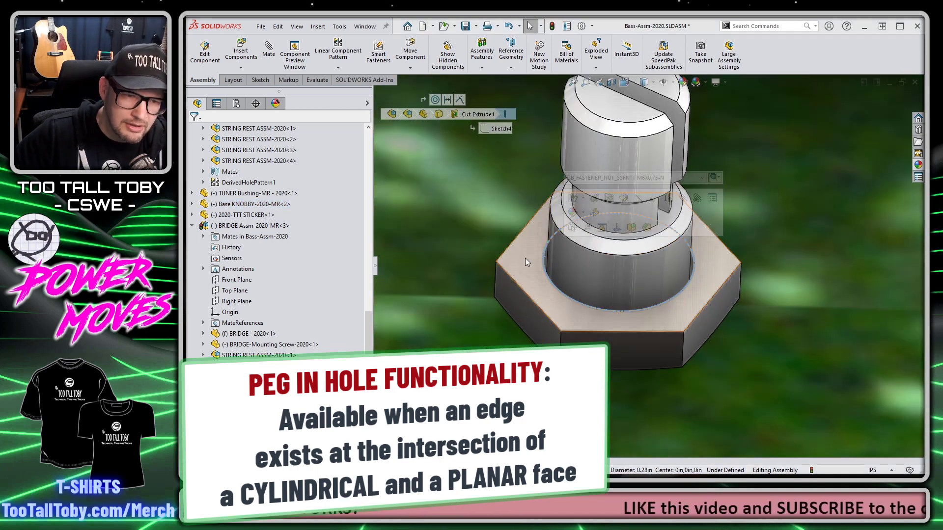
{"action": "left_click", "coordinate": [546, 261]}
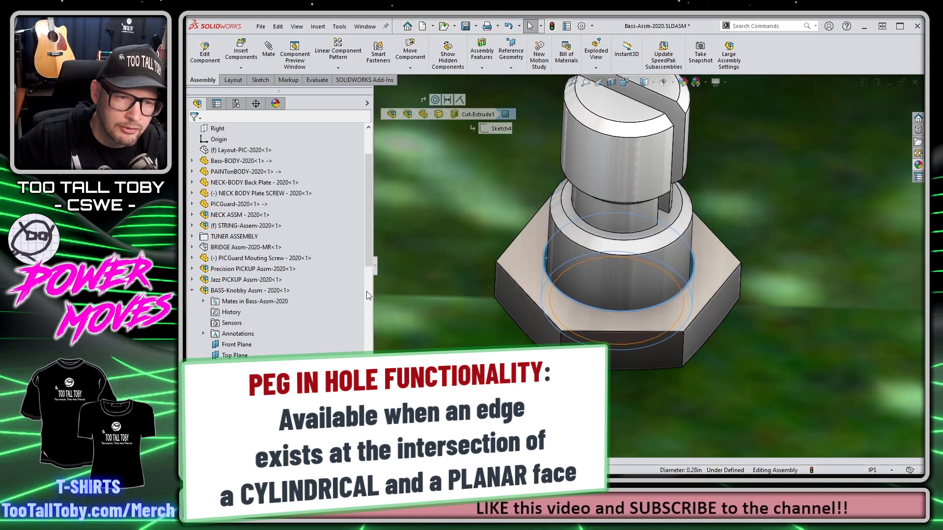
{"action": "scroll", "coordinate": [614, 280], "scroll_direction": "up", "scroll_amount": 10}
{"action": "scroll", "coordinate": [625, 292], "scroll_direction": "up", "scroll_amount": 3}
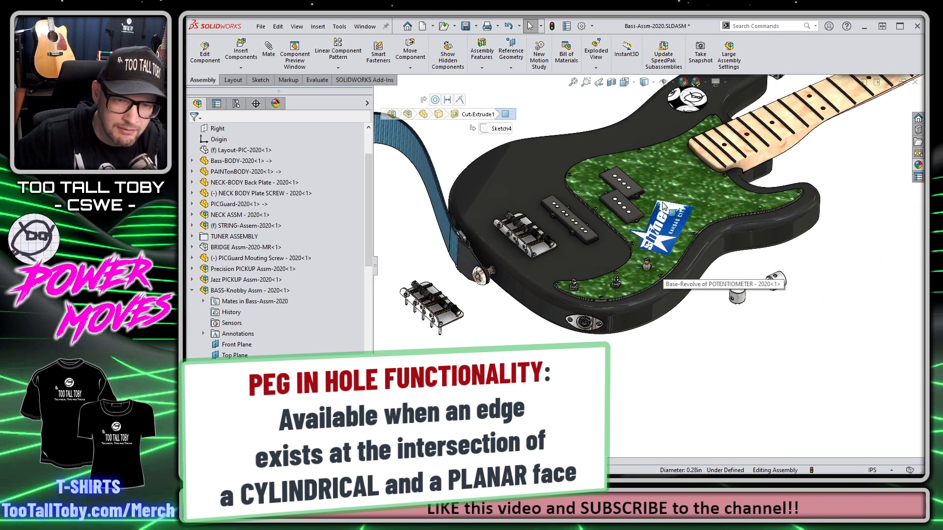
{"action": "left_click", "coordinate": [741, 266]}
{"action": "scroll", "coordinate": [742, 265], "scroll_direction": "down", "scroll_amount": 3}
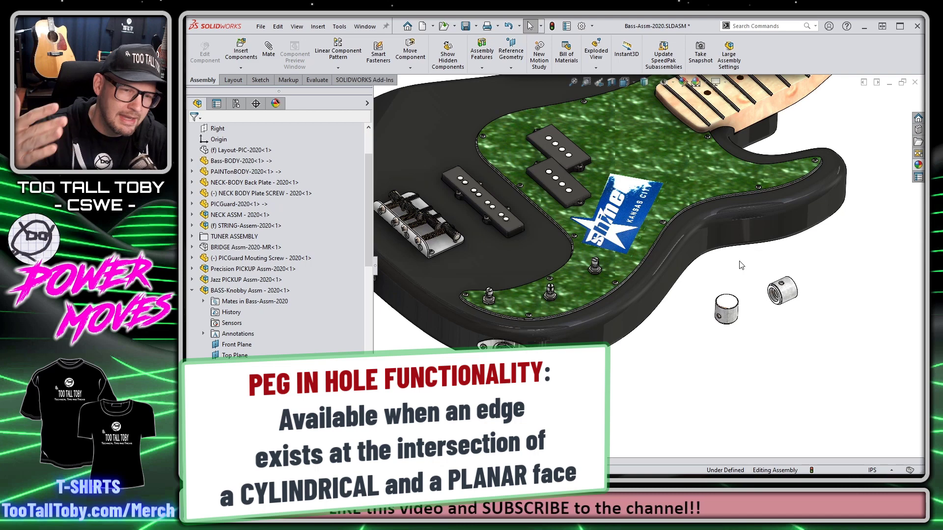
{"action": "left_click", "coordinate": [789, 283]}
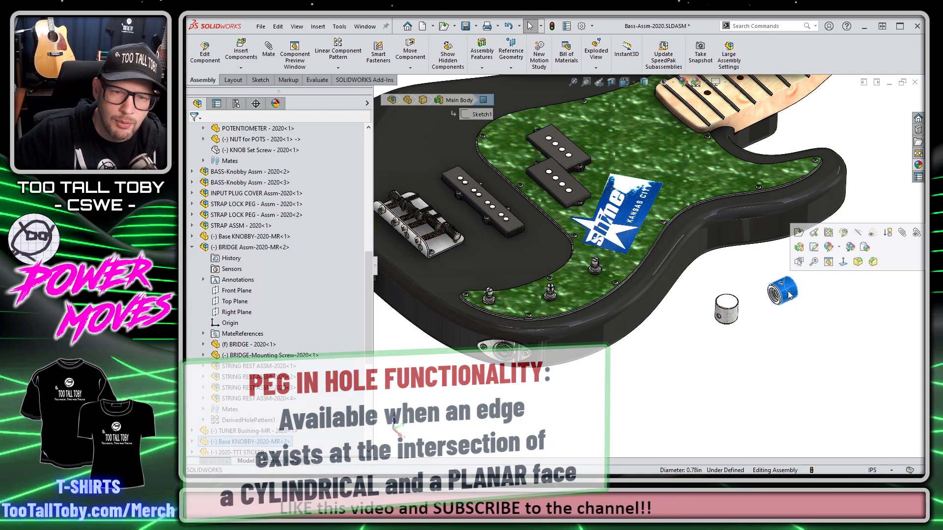
{"action": "left_click", "coordinate": [798, 235]}
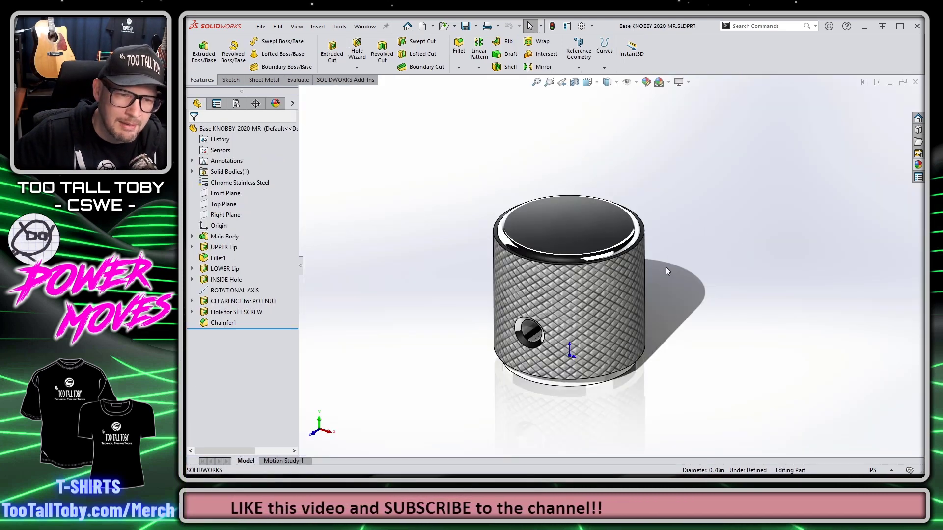
Step: Add a mate reference on the knob's pot-nut clearance edge, then close the knob part
{"action": "middle_click_drag", "start_coordinate": [669, 255], "coordinate": [585, 239]}
{"action": "middle_click_drag", "start_coordinate": [565, 216], "coordinate": [524, 340]}
{"action": "left_click", "coordinate": [524, 340]}
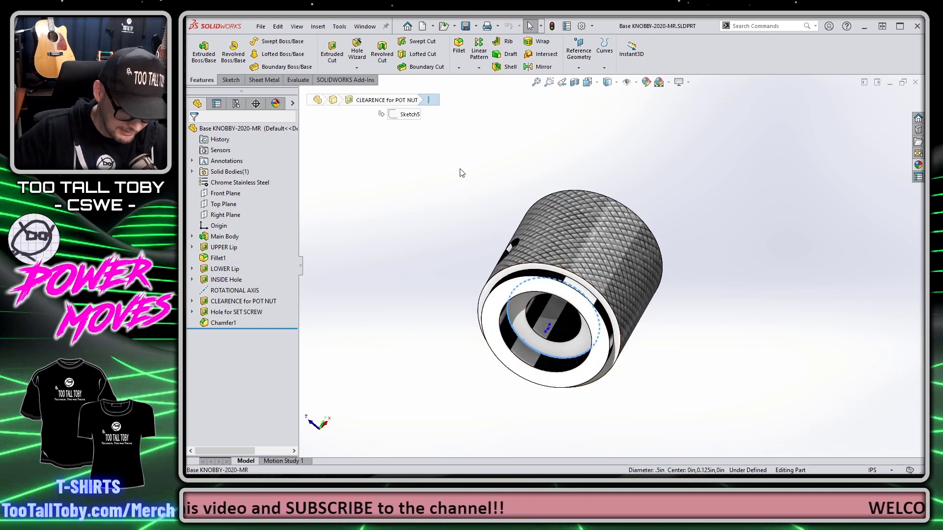
{"action": "key", "text": "s"}
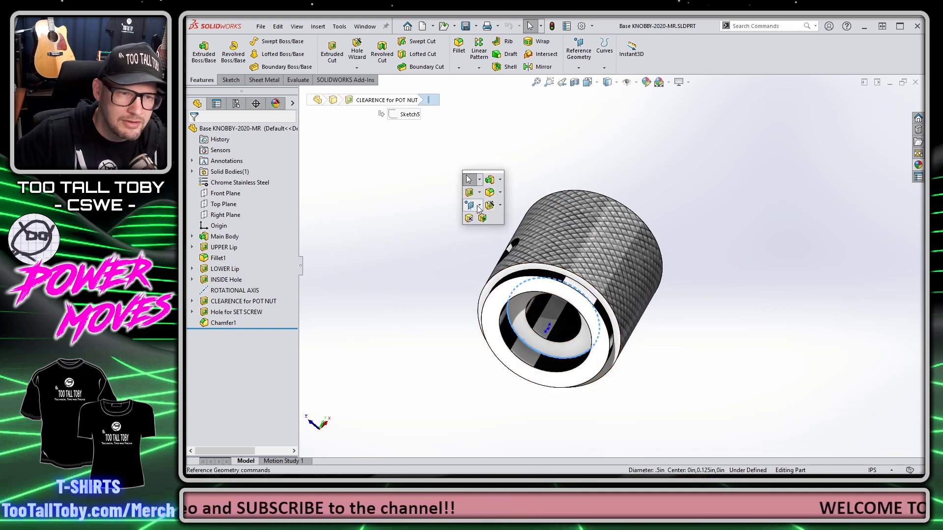
{"action": "left_click", "coordinate": [478, 208]}
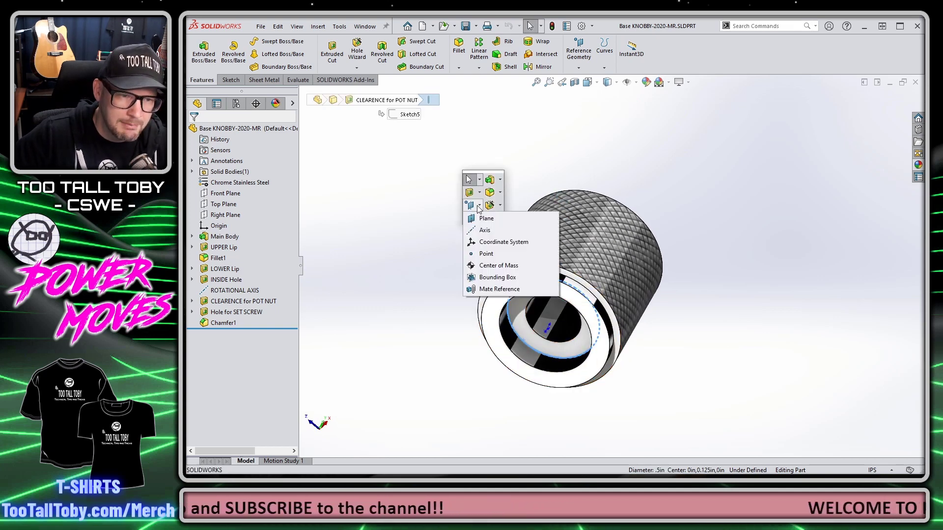
{"action": "left_click", "coordinate": [499, 289]}
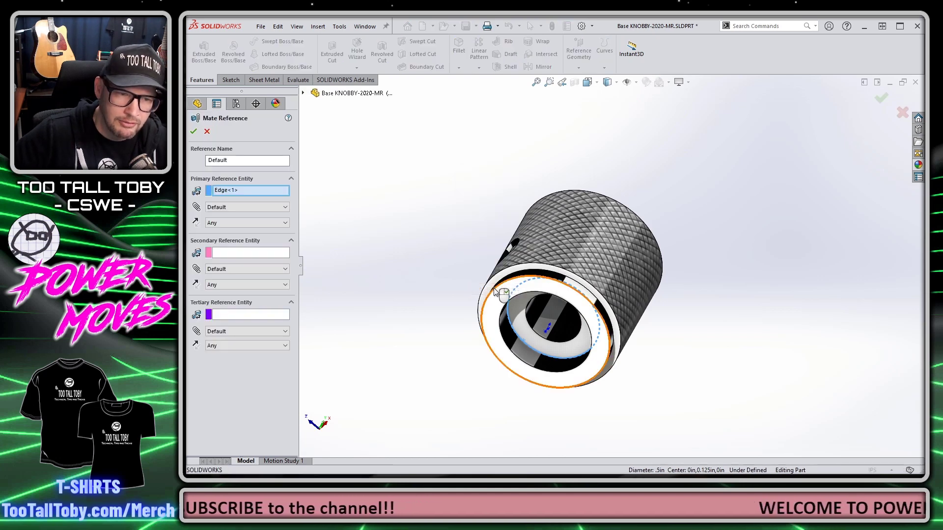
{"action": "left_click", "coordinate": [194, 132]}
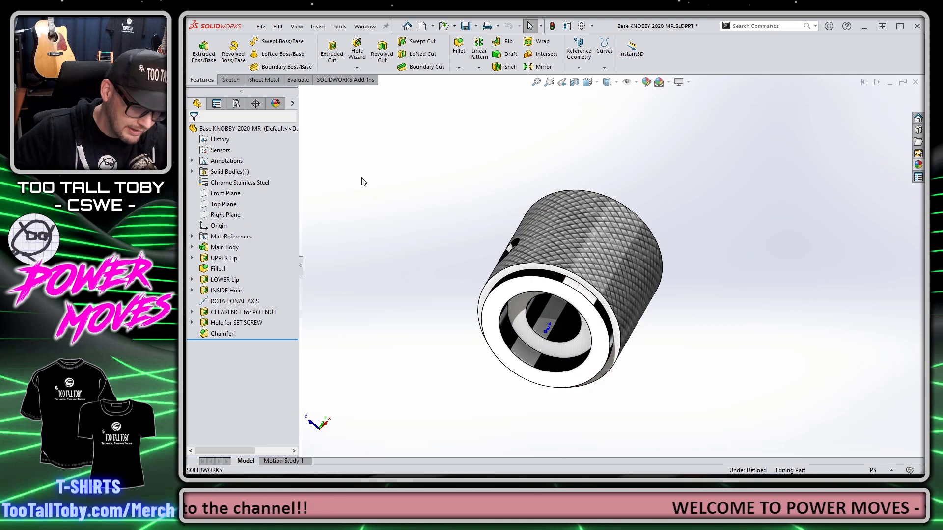
{"action": "left_click", "coordinate": [914, 84]}
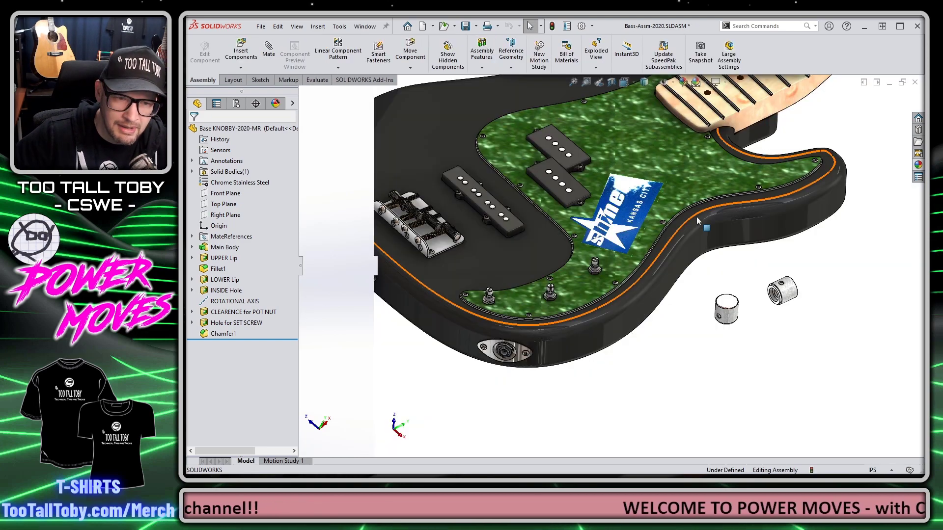
Step: Drag Base KNOBBY from Recent documents onto a pot post so its mate reference snaps
{"action": "scroll", "coordinate": [688, 246], "scroll_direction": "down", "scroll_amount": 5}
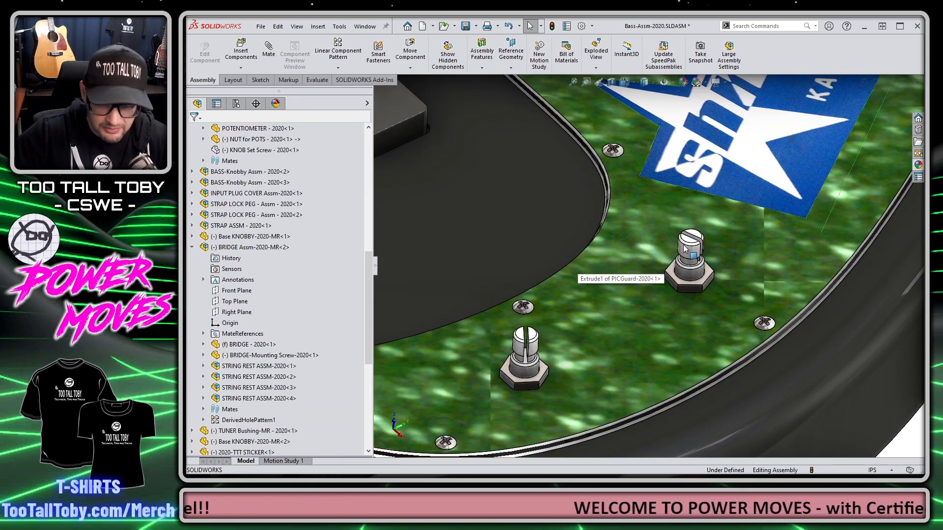
{"action": "left_click", "coordinate": [407, 26]}
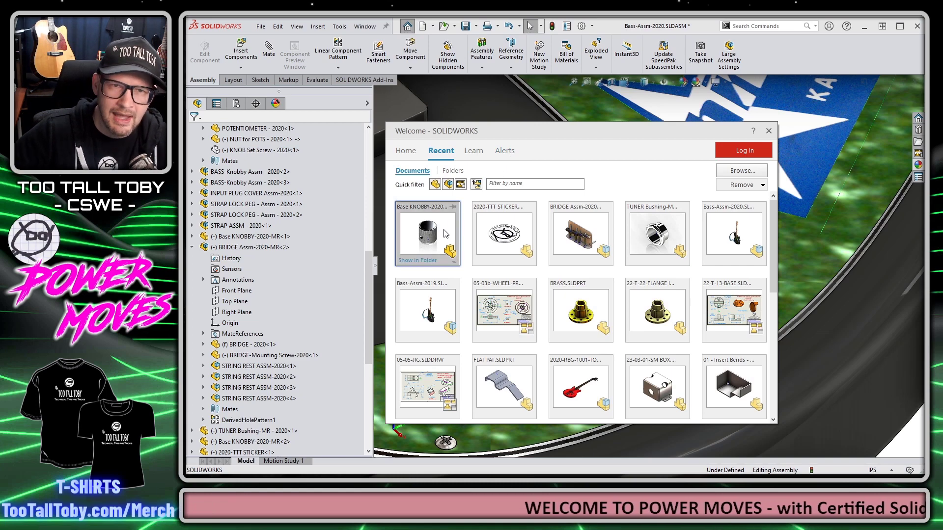
{"action": "left_click_drag", "start_coordinate": [453, 225], "coordinate": [674, 278]}
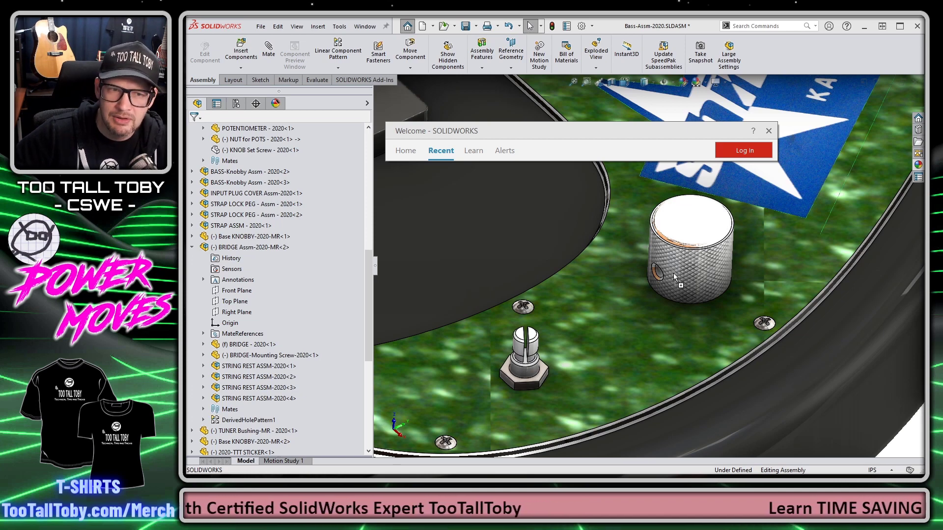
{"action": "key", "text": "Escape"}
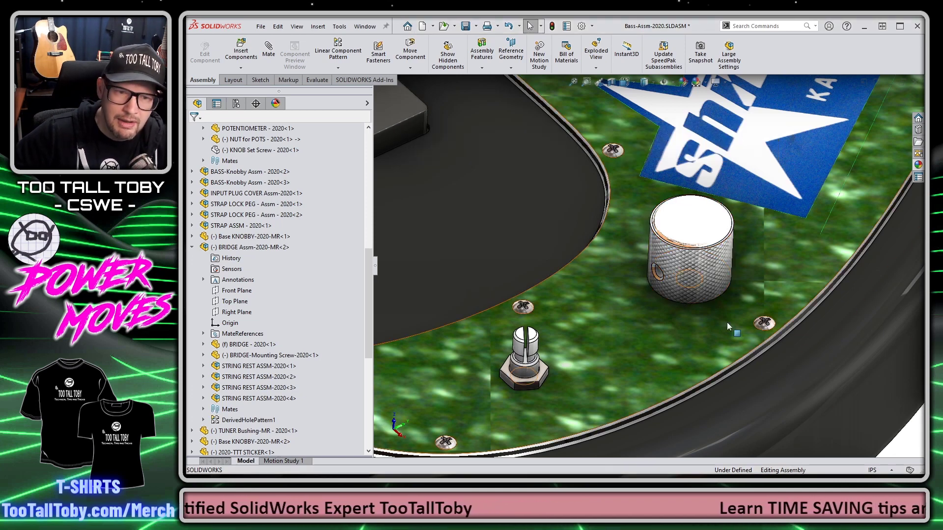
Step: Review the new knob's Concentric361 and Coincident501 mates
{"action": "left_click", "coordinate": [692, 281]}
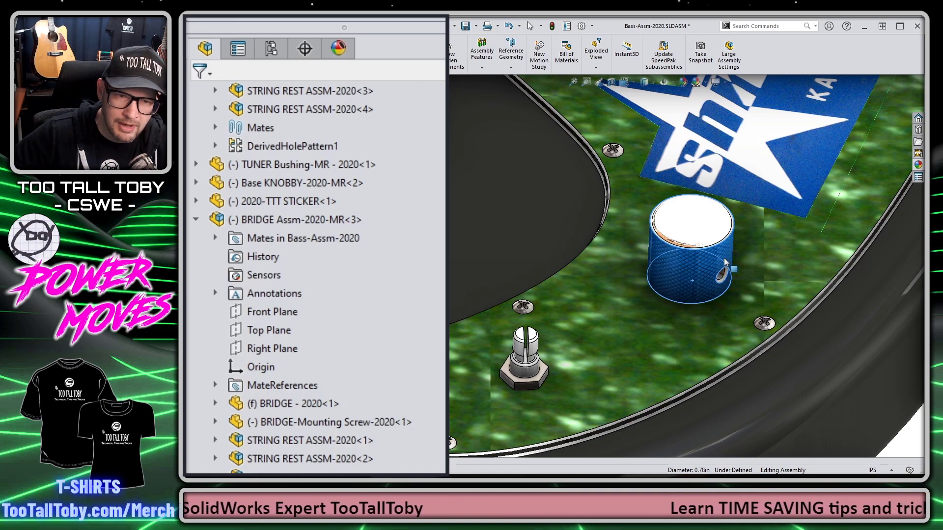
{"action": "key", "text": "alt+m"}
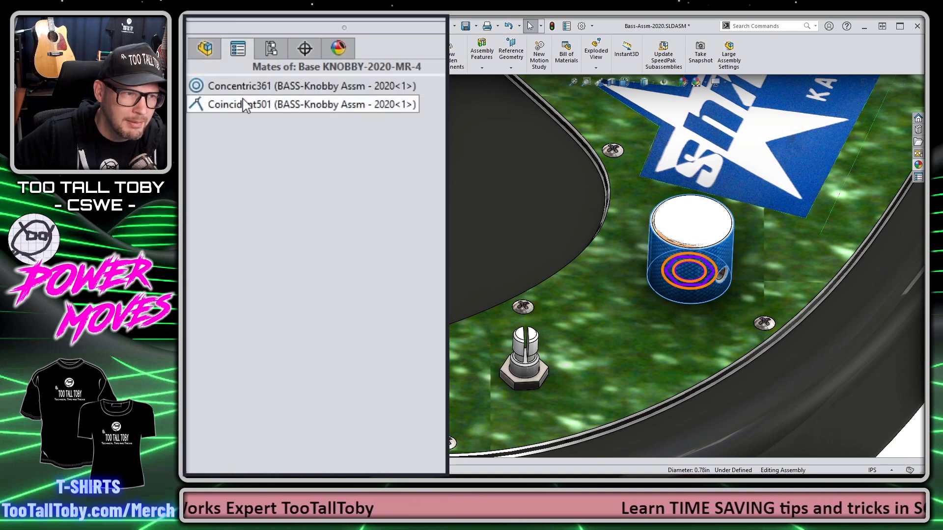
{"action": "left_click", "coordinate": [243, 85]}
{"action": "left_click", "coordinate": [251, 106]}
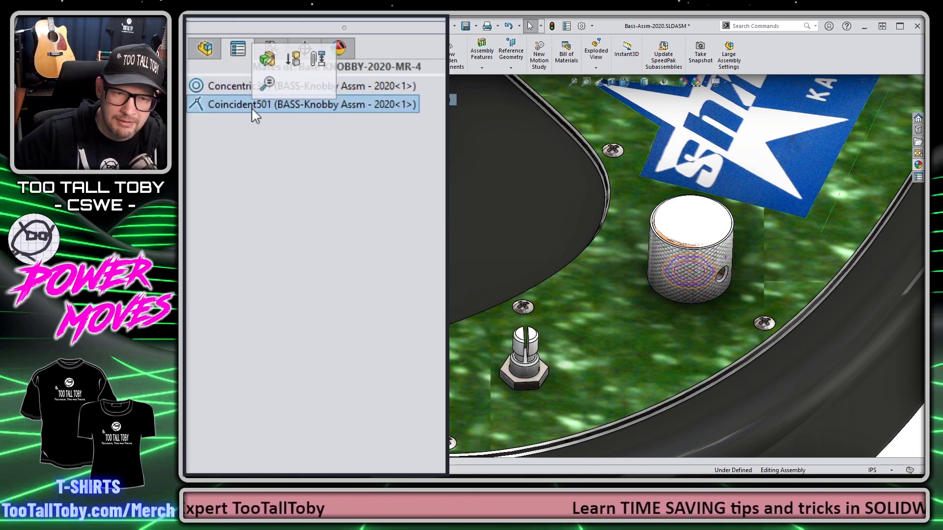
{"action": "scroll", "coordinate": [518, 382], "scroll_direction": "down", "scroll_amount": 3}
{"action": "scroll", "coordinate": [528, 361], "scroll_direction": "down", "scroll_amount": 3}
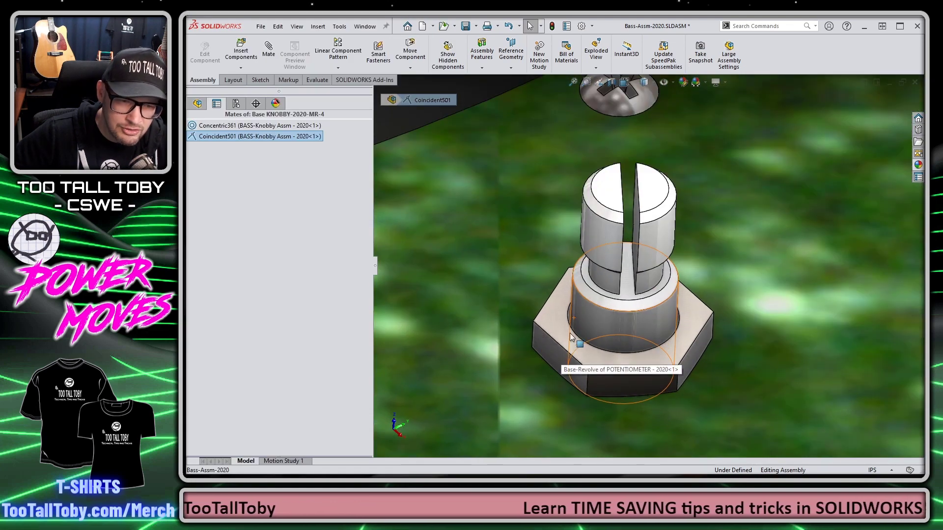
Step: Examine the bare pot post's base edge, hex nut top face and post edge
{"action": "left_click", "coordinate": [565, 366]}
{"action": "scroll", "coordinate": [567, 318], "scroll_direction": "down", "scroll_amount": 3}
{"action": "scroll", "coordinate": [568, 318], "scroll_direction": "down", "scroll_amount": 2}
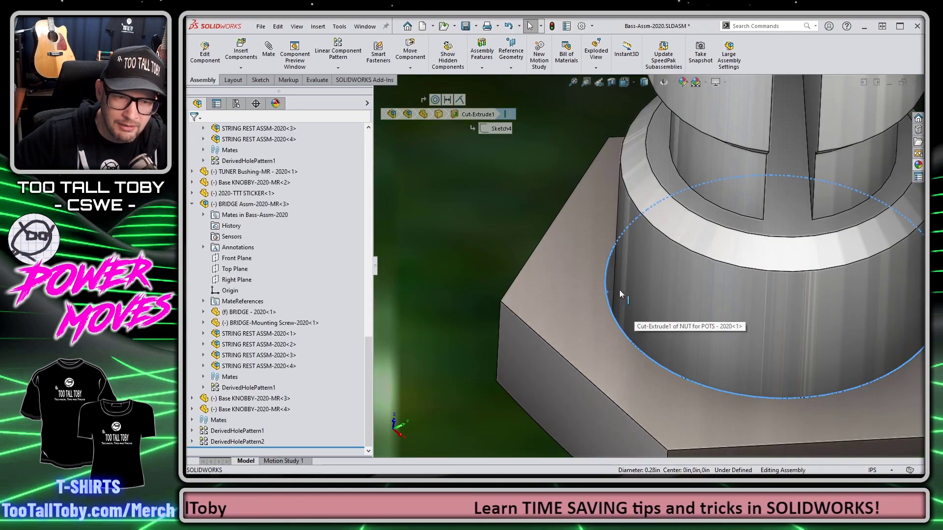
{"action": "left_click", "coordinate": [611, 285]}
{"action": "left_click", "coordinate": [570, 290]}
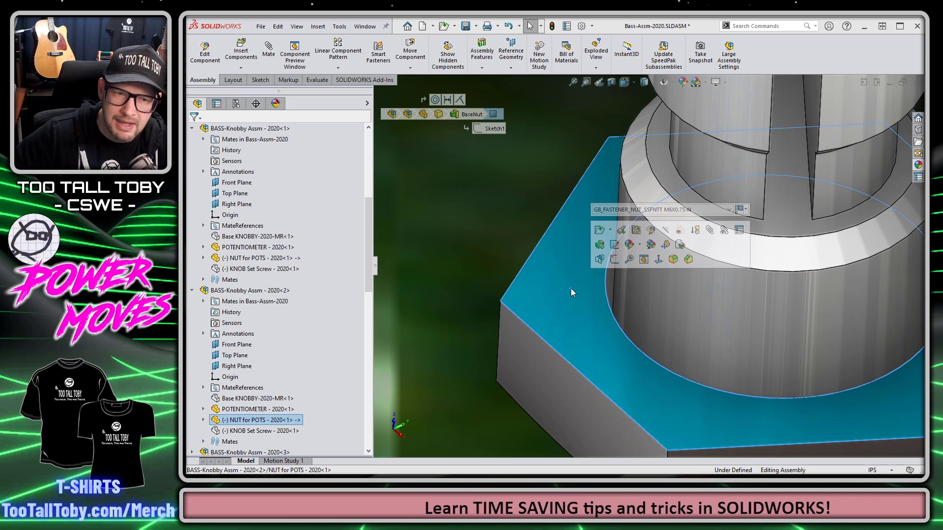
{"action": "left_click", "coordinate": [610, 285]}
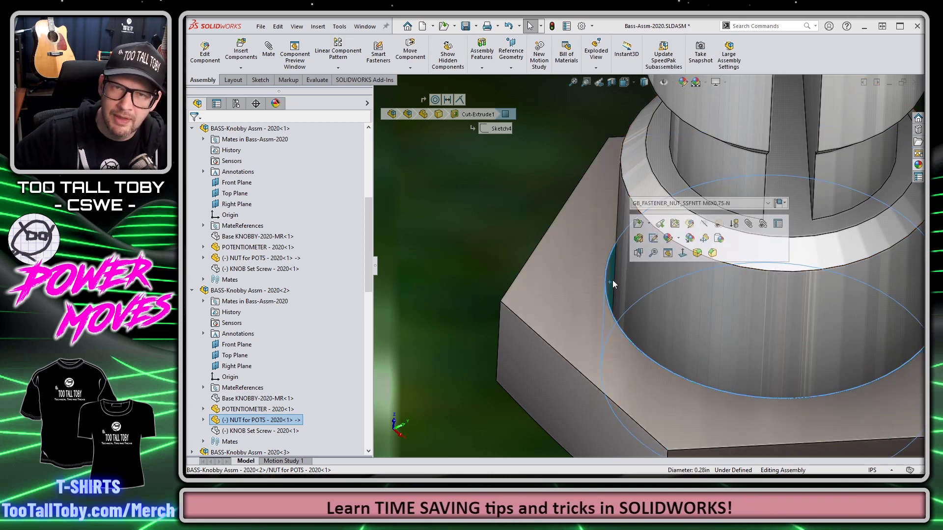
{"action": "scroll", "coordinate": [582, 287], "scroll_direction": "up", "scroll_amount": 3}
{"action": "left_click", "coordinate": [573, 286], "text": "ctrl"}
{"action": "scroll", "coordinate": [573, 286], "scroll_direction": "up", "scroll_amount": 5}
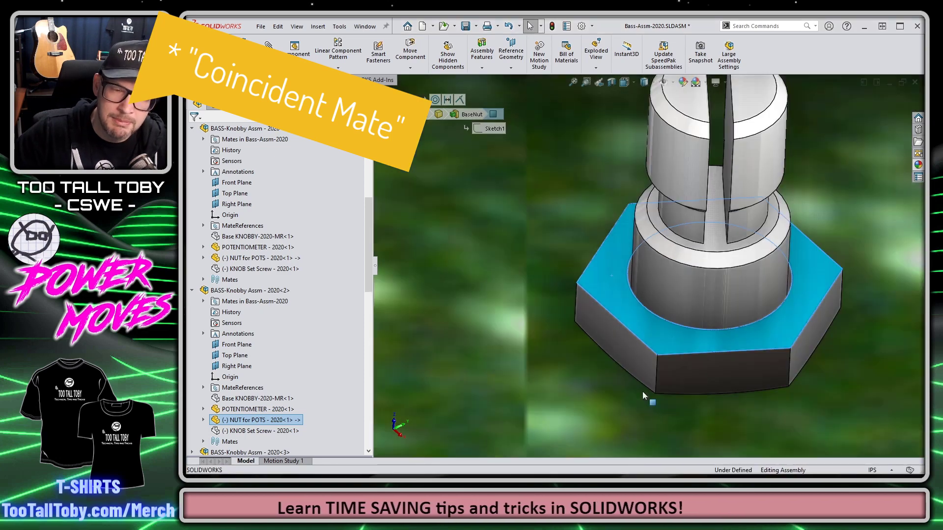
{"action": "scroll", "coordinate": [648, 360], "scroll_direction": "up", "scroll_amount": 5}
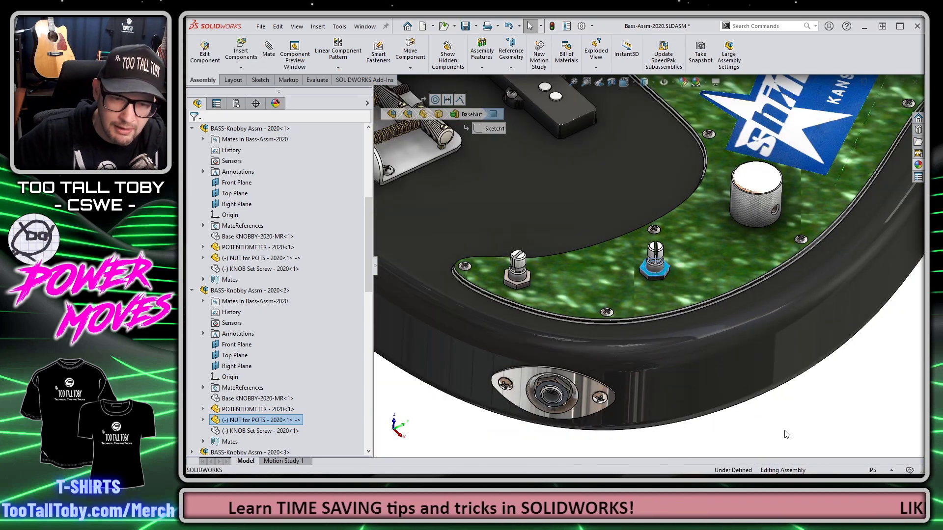
{"action": "left_click", "coordinate": [732, 418]}
Step: Place a Base KNOBBY-2020-MR knob from the recent files onto the middle potentiometer shaft
{"action": "left_click", "coordinate": [407, 26]}
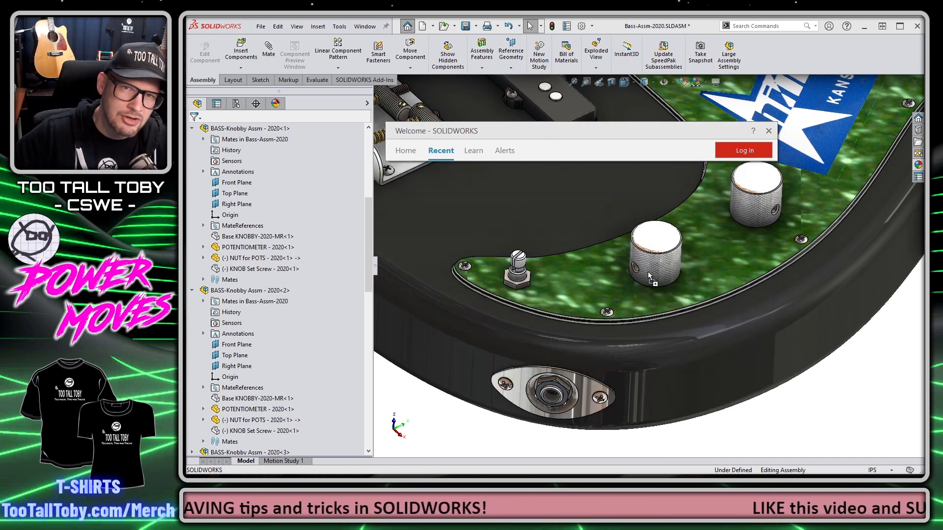
{"action": "left_click", "coordinate": [651, 274]}
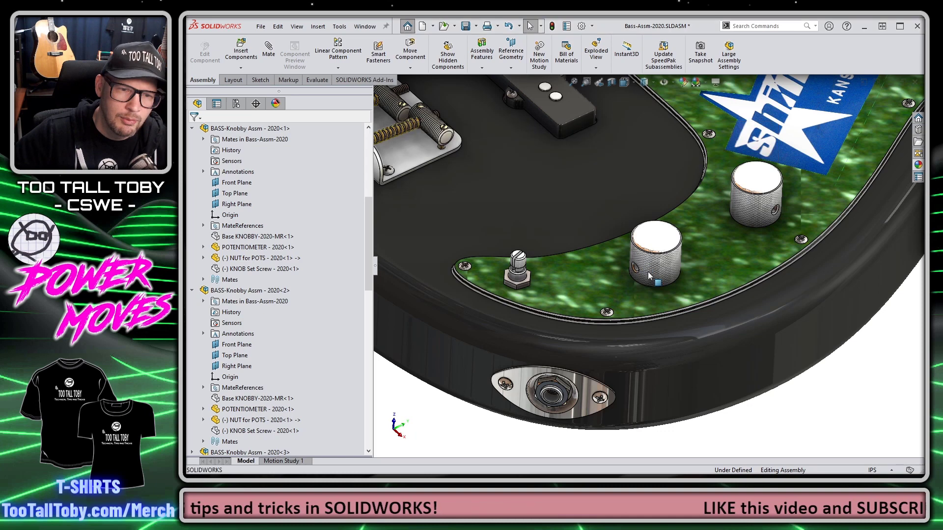
{"action": "left_click", "coordinate": [653, 272]}
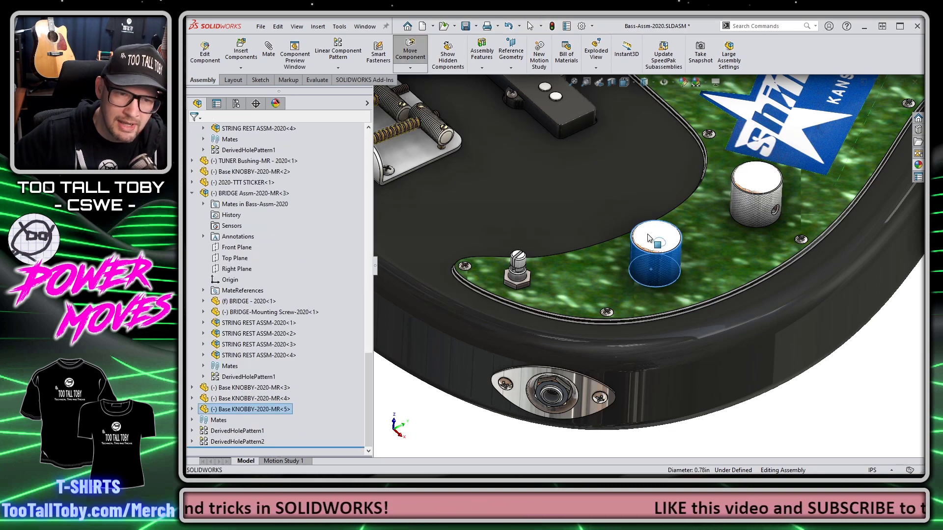
{"action": "key", "text": "Escape"}
Step: Place another Base KNOBBY-2020-MR knob on the bare left potentiometer shaft
{"action": "key", "text": "ctrl+F2"}
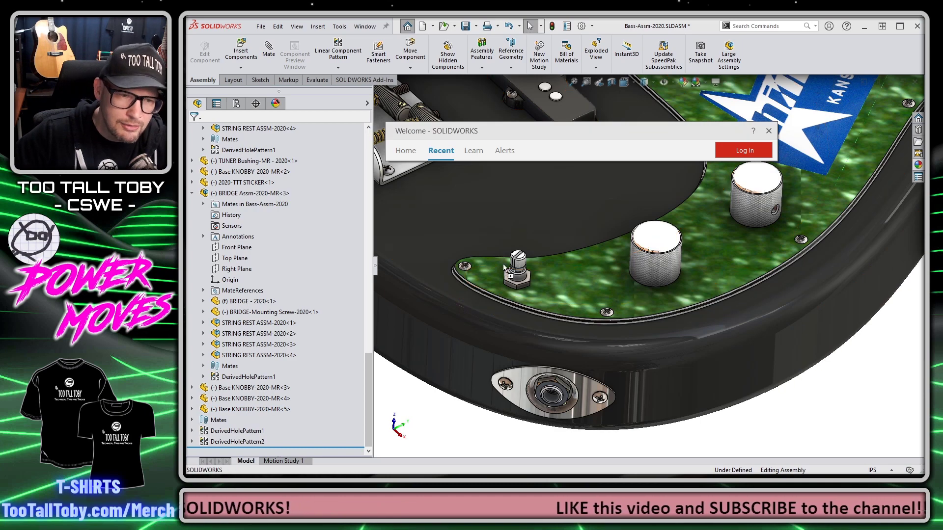
{"action": "left_click_drag", "start_coordinate": [510, 279], "coordinate": [510, 281], "text": "ctrl"}
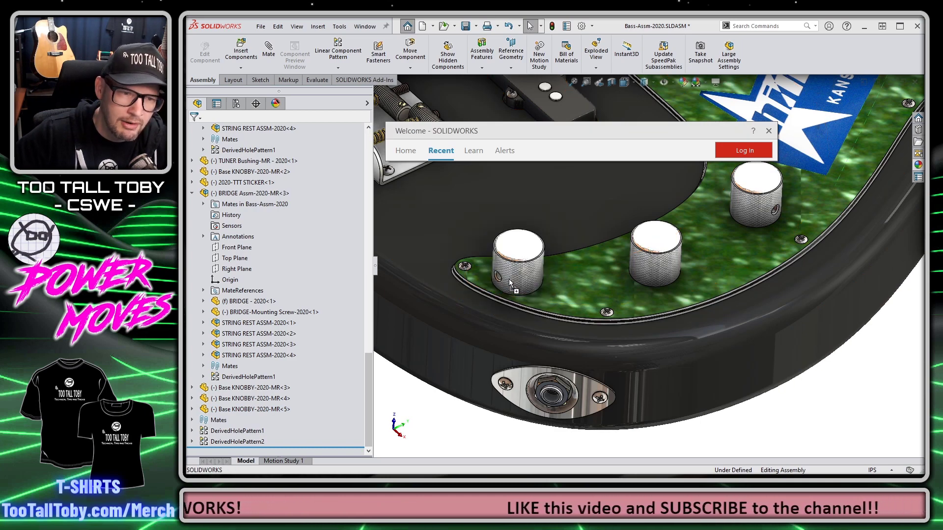
{"action": "left_click", "coordinate": [530, 277]}
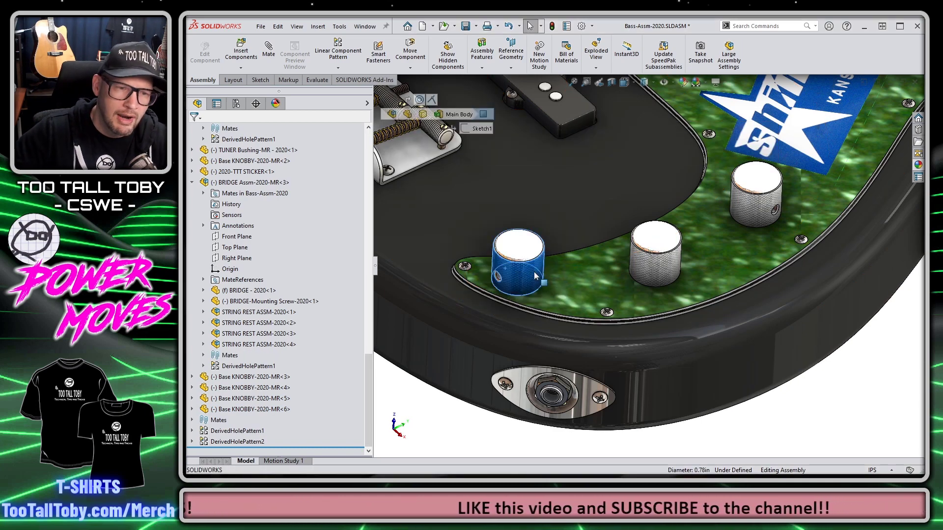
{"action": "left_click", "coordinate": [820, 428]}
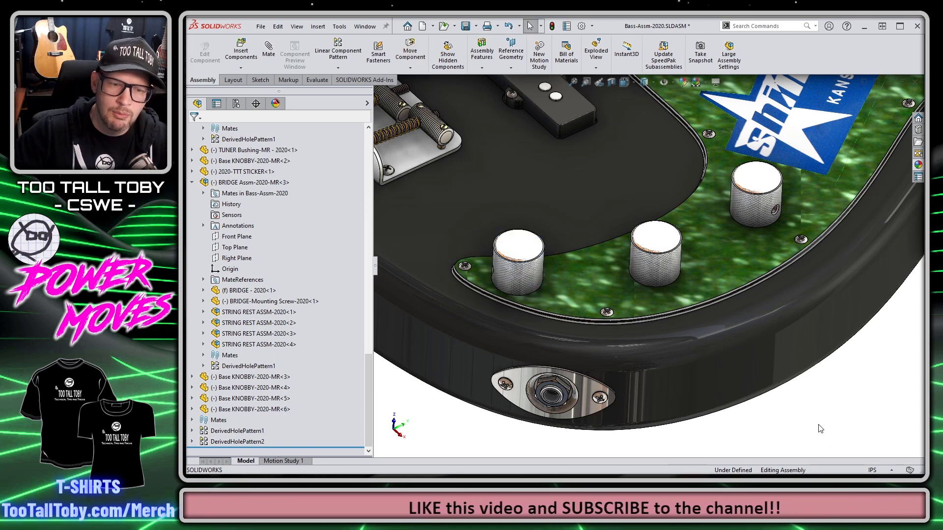
{"action": "scroll", "coordinate": [791, 321], "scroll_direction": "up", "scroll_amount": 6}
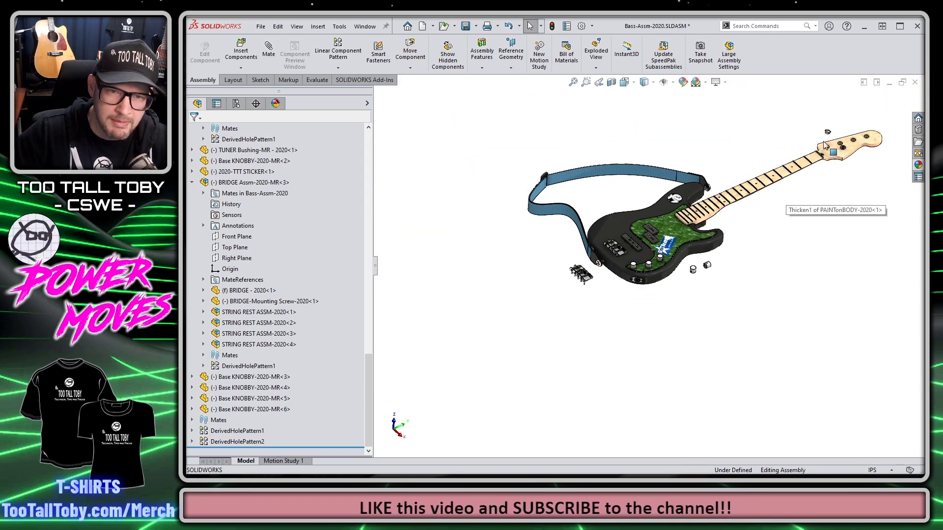
Step: Open the loose TUNER Bushing-MR part on its own from the assembly
{"action": "scroll", "coordinate": [838, 145], "scroll_direction": "down", "scroll_amount": 5}
{"action": "scroll", "coordinate": [608, 185], "scroll_direction": "down", "scroll_amount": 1}
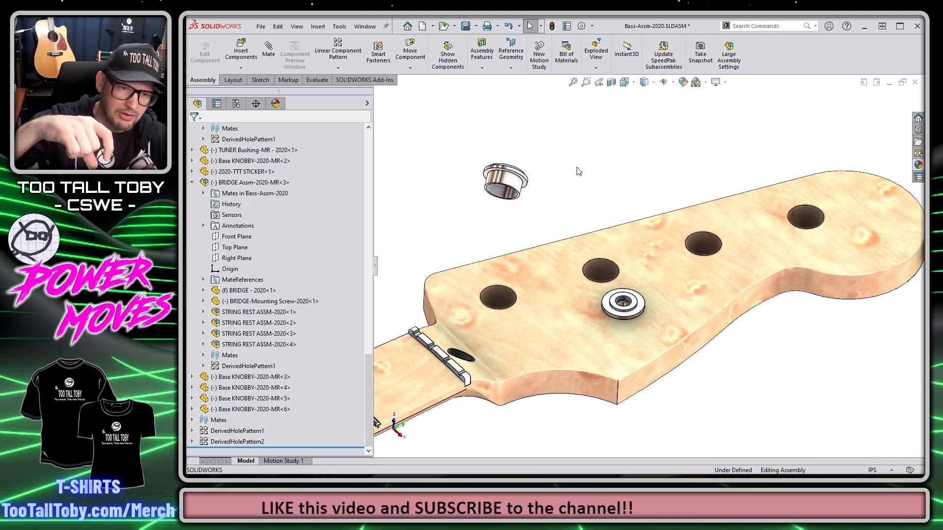
{"action": "left_click", "coordinate": [501, 180]}
{"action": "left_click", "coordinate": [526, 116]}
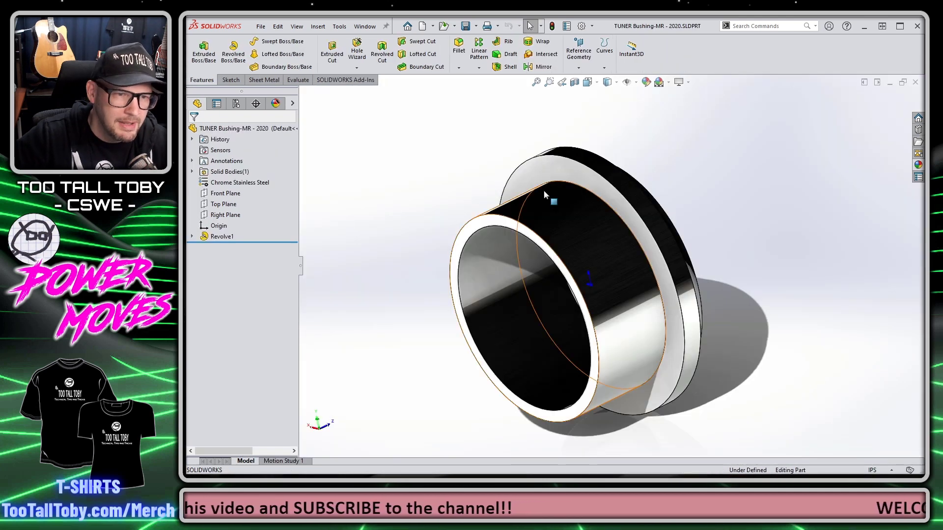
Step: Add a mate reference on the circular edge where barrel meets flange, then return to the assembly
{"action": "left_click", "coordinate": [599, 185]}
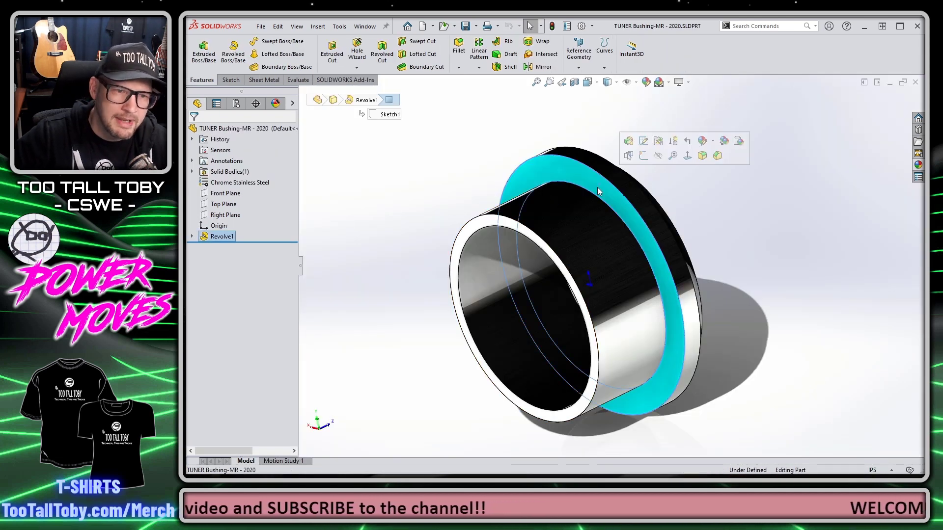
{"action": "left_click", "coordinate": [574, 205]}
{"action": "left_click", "coordinate": [577, 176]}
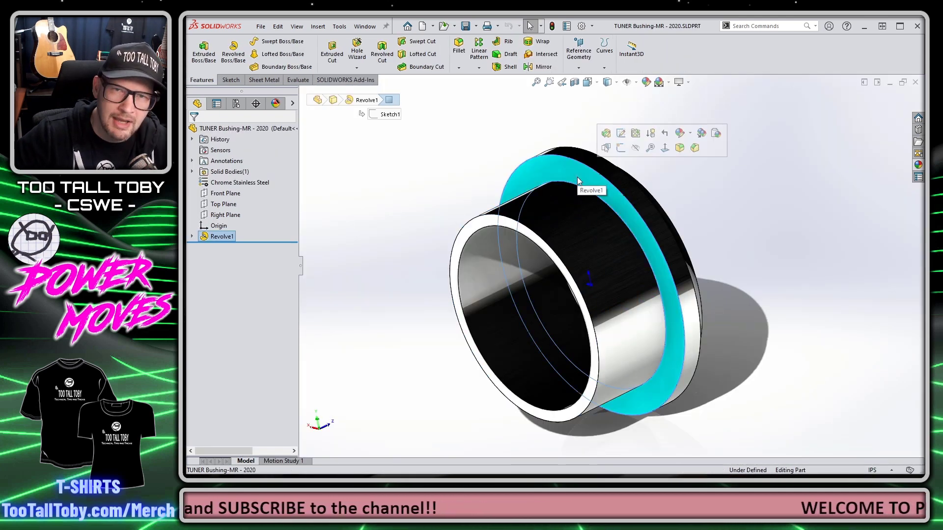
{"action": "left_click", "coordinate": [569, 207]}
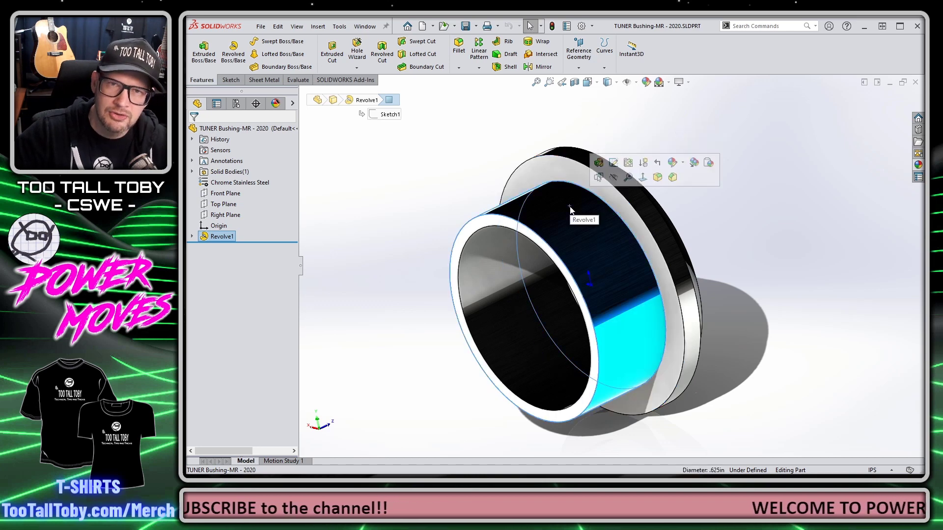
{"action": "key", "text": "Escape"}
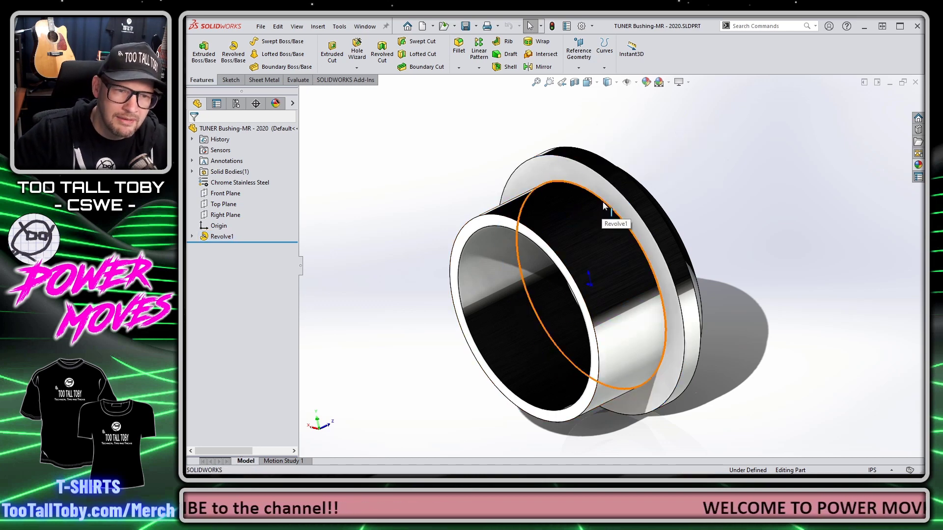
{"action": "left_click", "coordinate": [603, 205]}
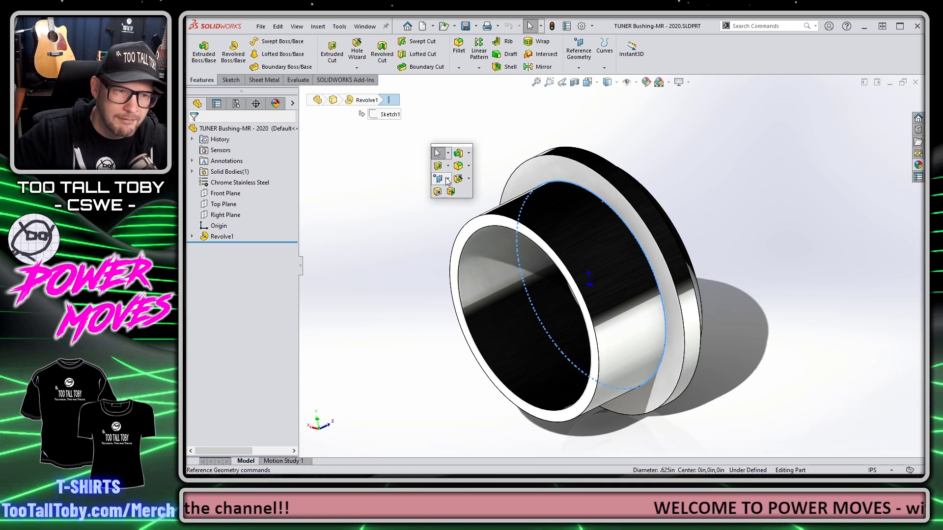
{"action": "left_click", "coordinate": [448, 179]}
{"action": "left_click", "coordinate": [459, 261]}
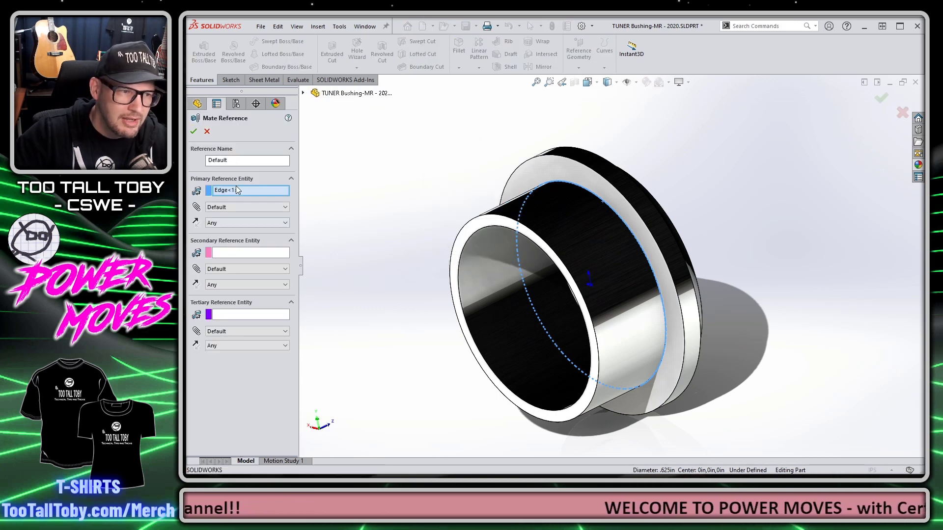
{"action": "left_click", "coordinate": [194, 131]}
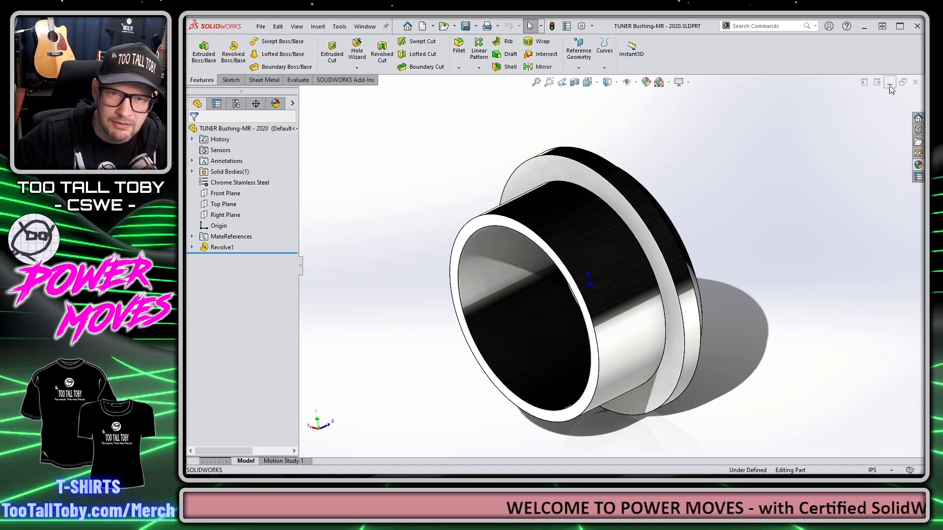
{"action": "left_click", "coordinate": [915, 83]}
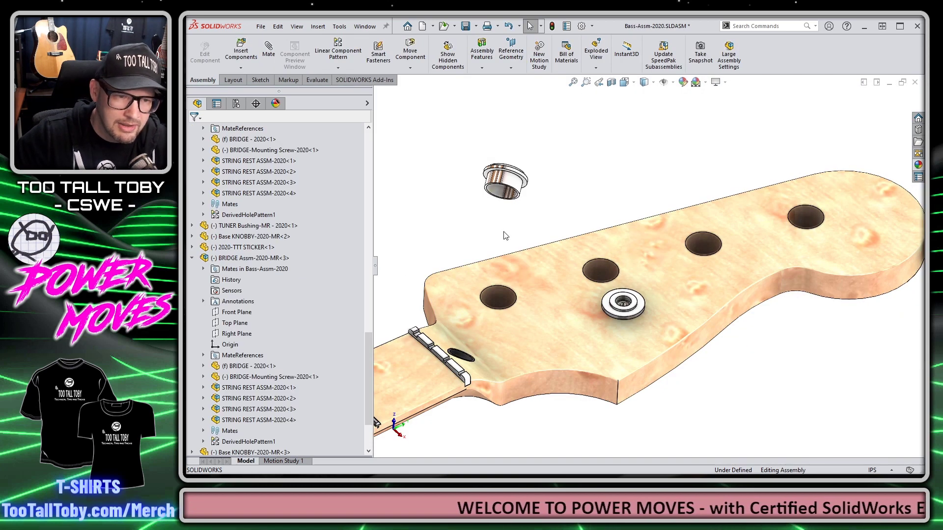
Step: Delete the loose bushing and drop a TUNER Bushing into the left headstock tuner hole
{"action": "left_click", "coordinate": [513, 185]}
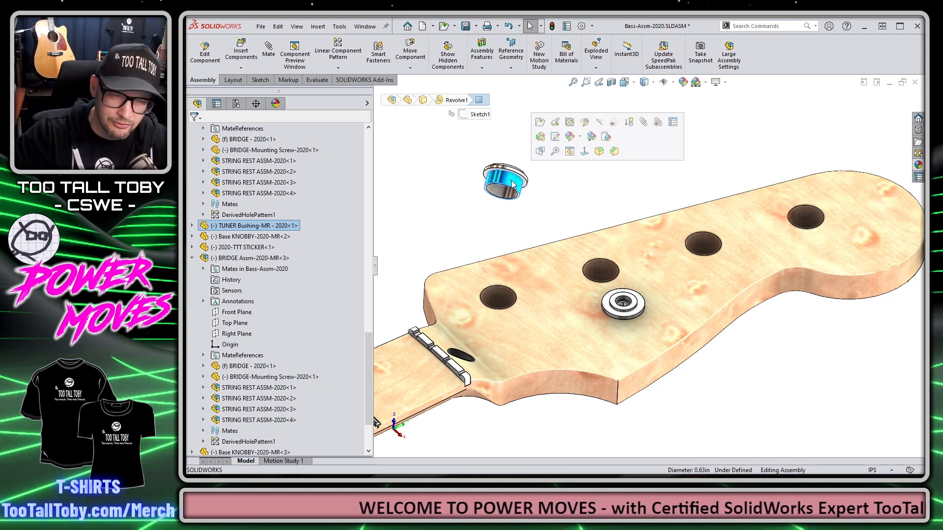
{"action": "key", "text": "Delete"}
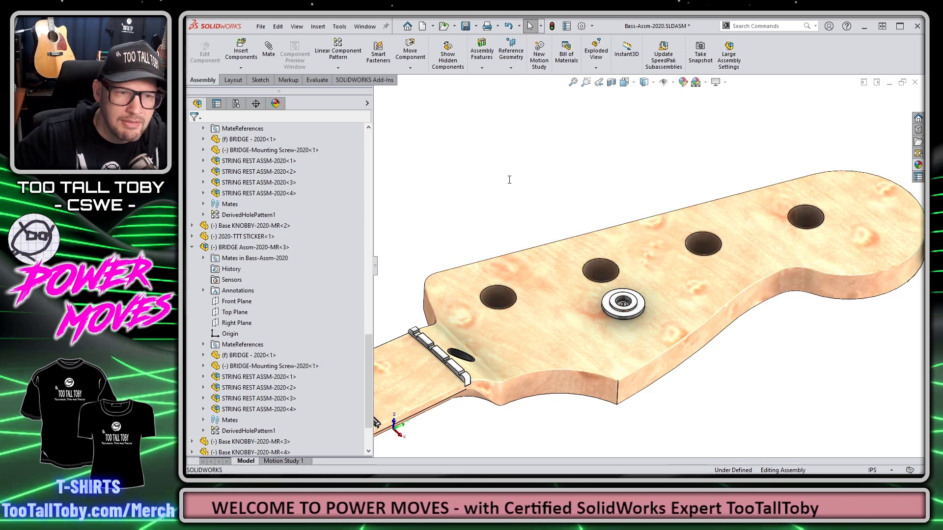
{"action": "key", "text": "ctrl+F2"}
{"action": "left_click_drag", "start_coordinate": [428, 234], "coordinate": [513, 293]}
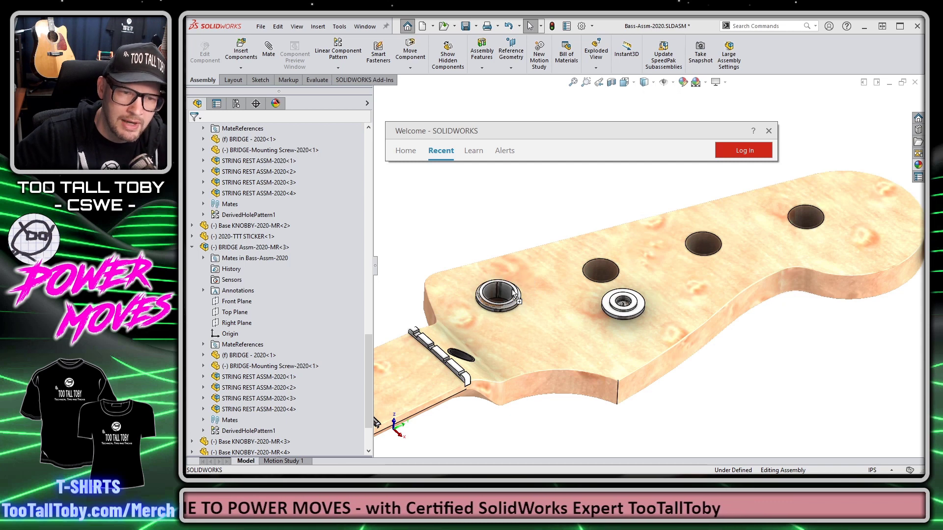
{"action": "left_click_drag", "start_coordinate": [513, 293], "coordinate": [513, 293]}
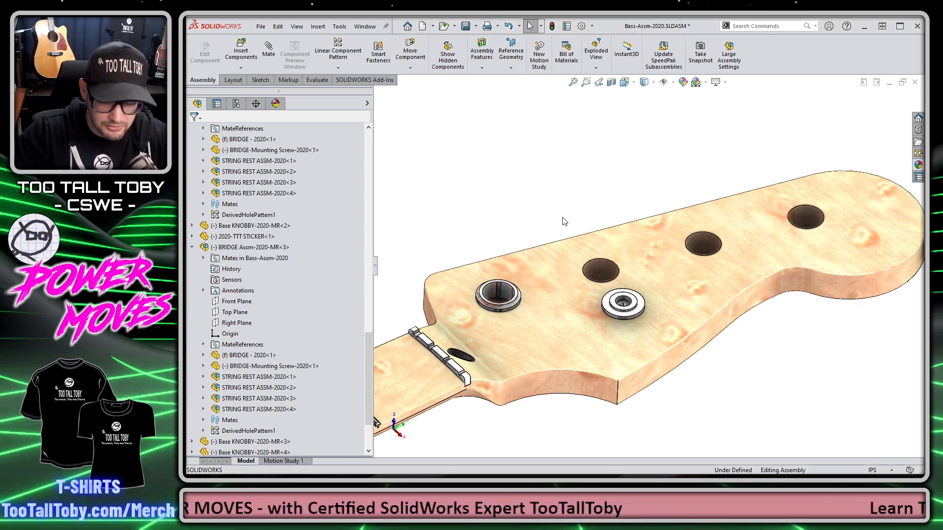
Step: Insert TUNER Bushings into the remaining three headstock holes, ending with the upper-right one
{"action": "key", "text": "ctrl+F2"}
{"action": "left_click_drag", "start_coordinate": [428, 234], "coordinate": [619, 268]}
{"action": "key", "text": "ctrl+F2"}
{"action": "left_click_drag", "start_coordinate": [428, 233], "coordinate": [706, 241]}
{"action": "key", "text": "ctrl+F2"}
{"action": "left_click_drag", "start_coordinate": [428, 234], "coordinate": [817, 212]}
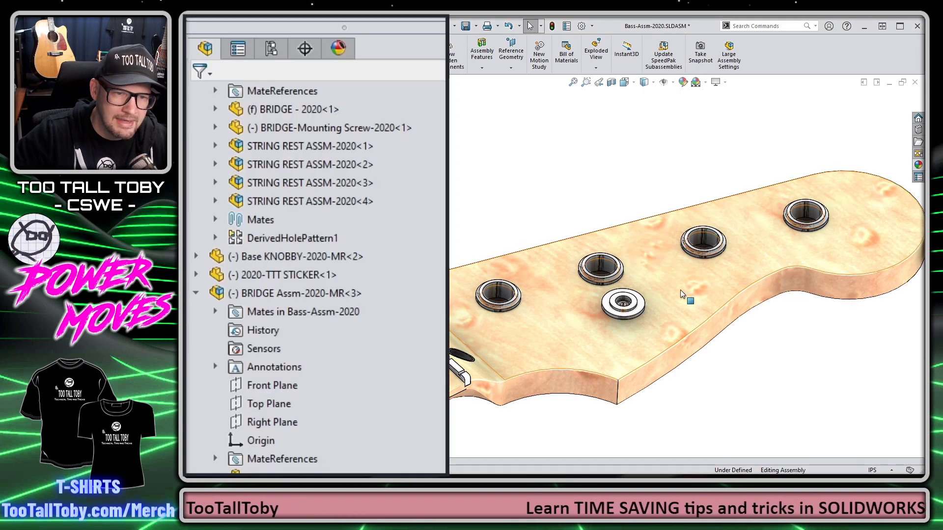
Step: Change the upper-right bushing's Coincident561 mate into a 0.5 in Distance mate
{"action": "left_click", "coordinate": [811, 213]}
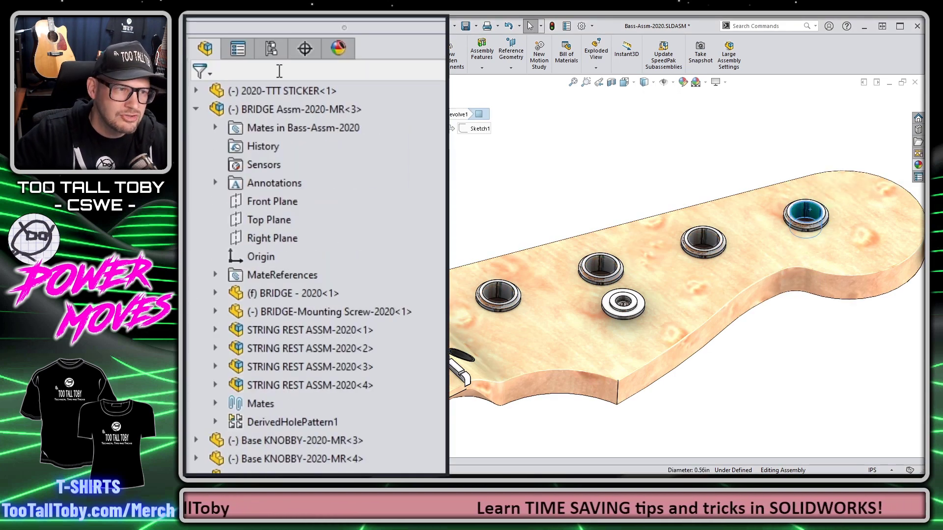
{"action": "key", "text": "v"}
{"action": "left_click", "coordinate": [231, 110]}
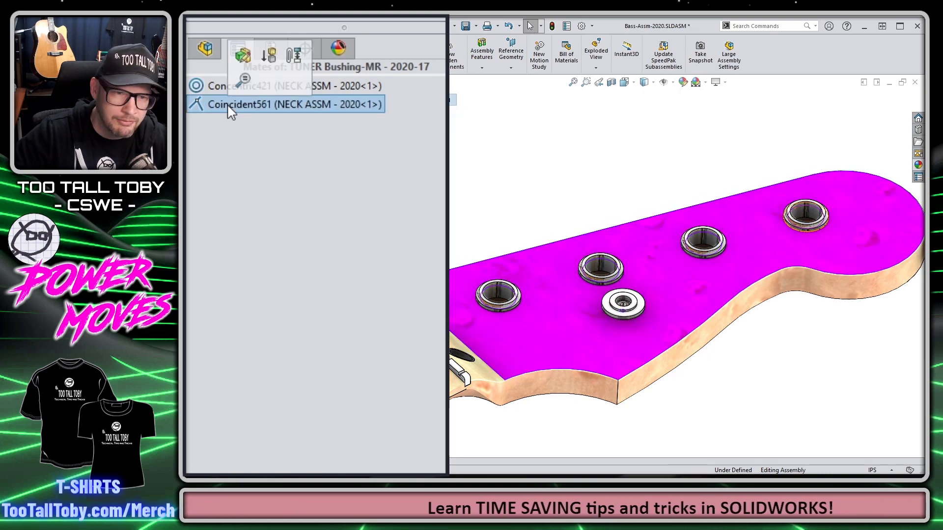
{"action": "right_click", "coordinate": [231, 110]}
{"action": "left_click", "coordinate": [242, 52]}
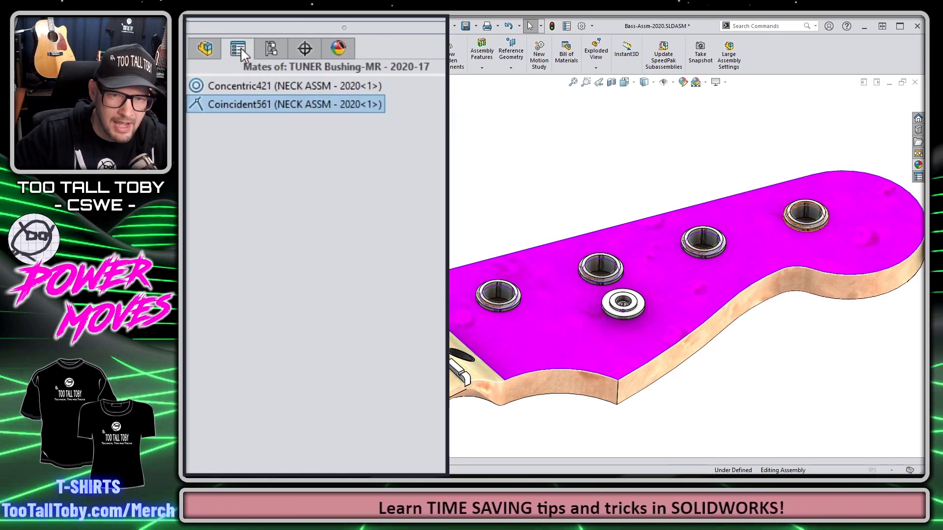
{"action": "left_click", "coordinate": [206, 417]}
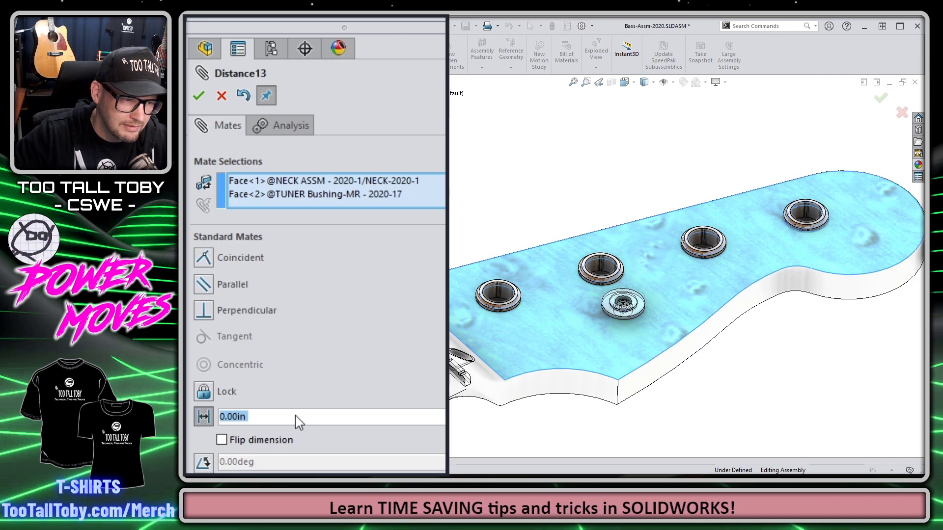
{"action": "type", "text": "0.5"}
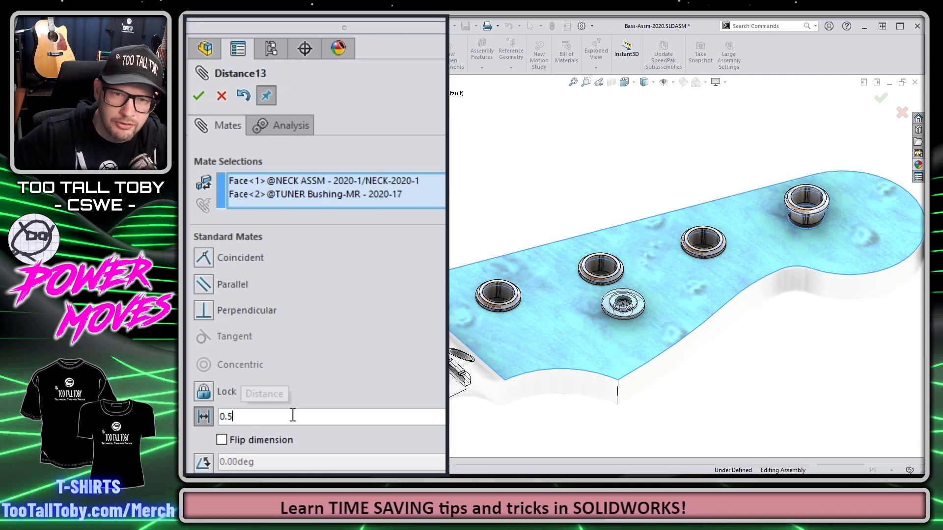
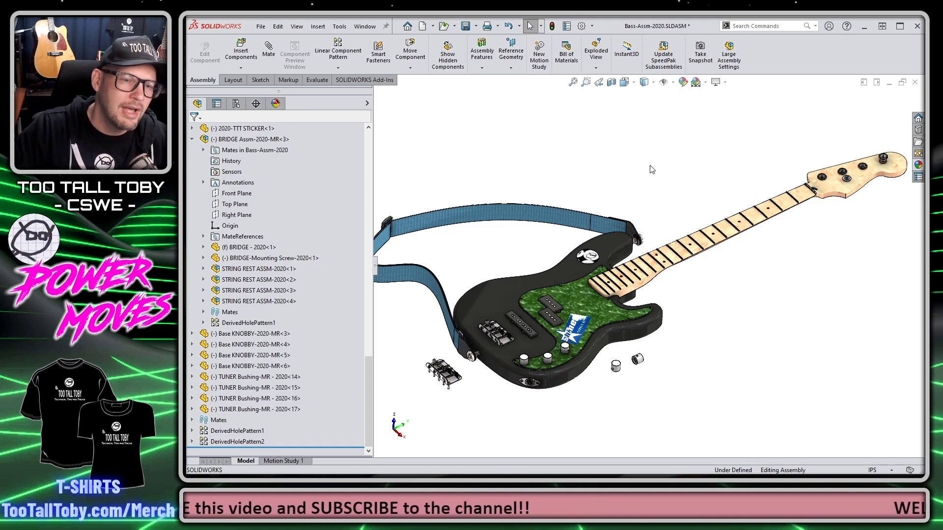
Step: Drag the 2020-TTT STICKER from Recent files into the assembly and rotate it over the body
{"action": "scroll", "coordinate": [570, 241], "scroll_direction": "down", "scroll_amount": 8}
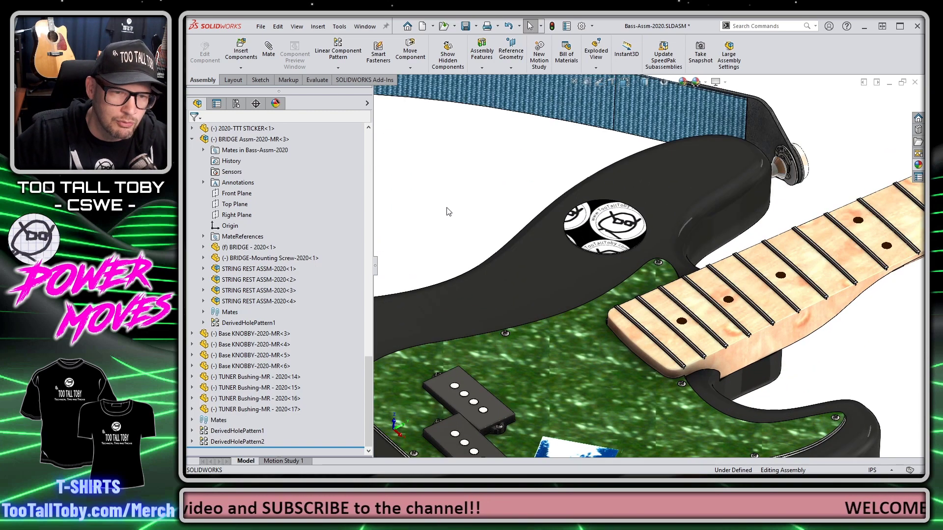
{"action": "scroll", "coordinate": [410, 218], "scroll_direction": "down", "scroll_amount": 3}
{"action": "key", "text": "ctrl+F2"}
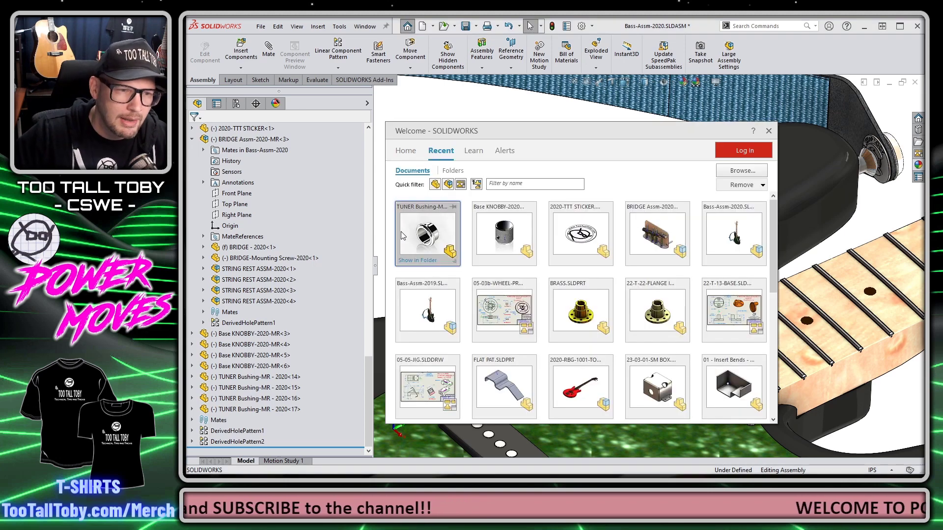
{"action": "left_click_drag", "start_coordinate": [578, 234], "coordinate": [475, 205]}
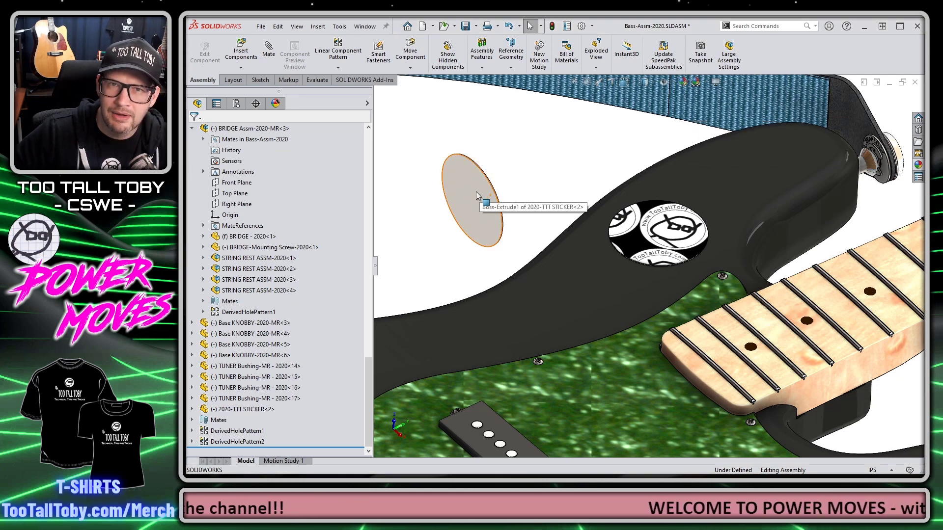
{"action": "mouse_move", "coordinate": [465, 202]}
{"action": "right_mouse_down"}
{"action": "mouse_move", "coordinate": [417, 260]}
{"action": "mouse_move", "coordinate": [551, 178]}
{"action": "mouse_move", "coordinate": [467, 281]}
{"action": "mouse_move", "coordinate": [399, 213]}
{"action": "right_mouse_up"}
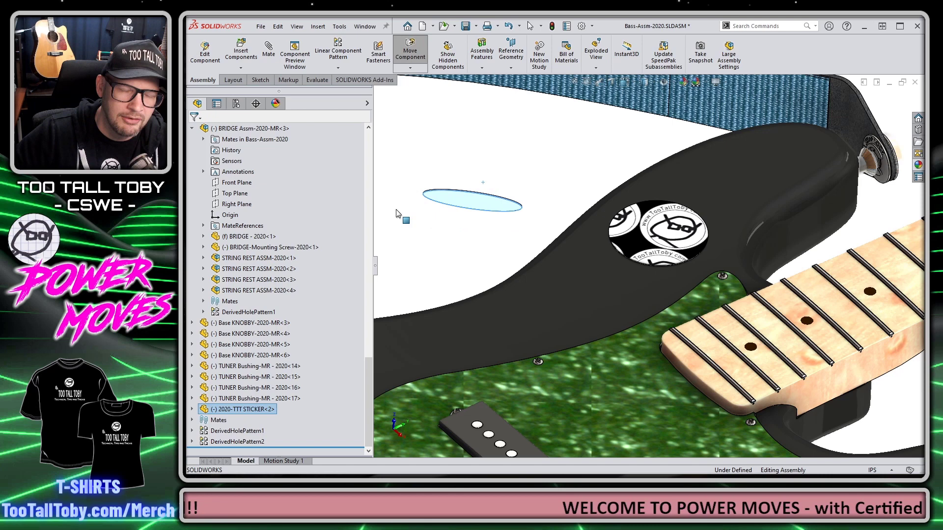
{"action": "left_click", "coordinate": [579, 282]}
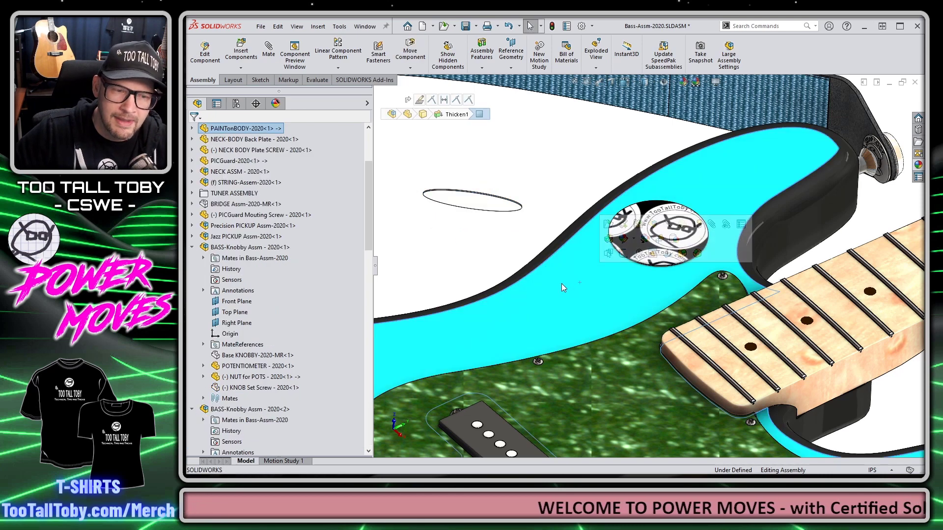
{"action": "left_click", "coordinate": [443, 240]}
Step: Snap another 2020-TTT STICKER onto PAINTonBODY below the first, then zoom to fit
{"action": "key", "text": "ctrl+F2"}
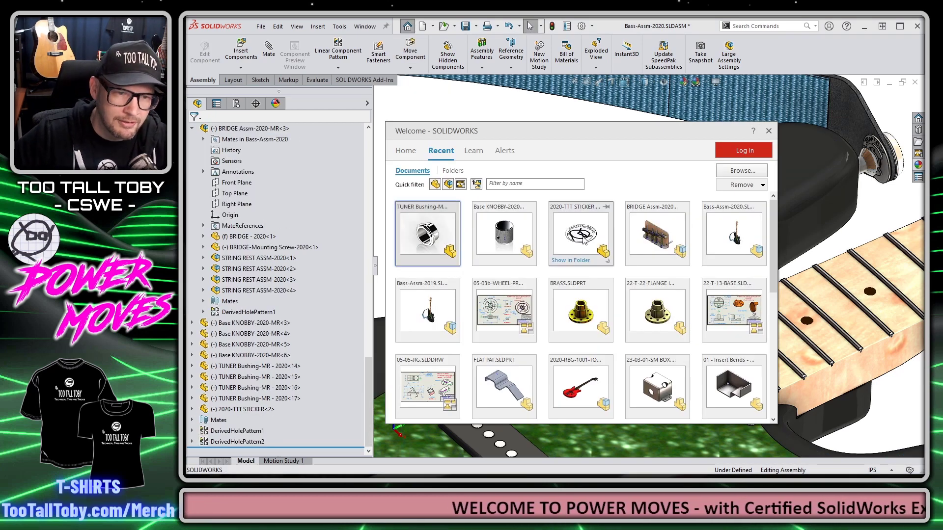
{"action": "left_click_drag", "start_coordinate": [584, 240], "coordinate": [545, 313]}
{"action": "left_click", "coordinate": [534, 325]}
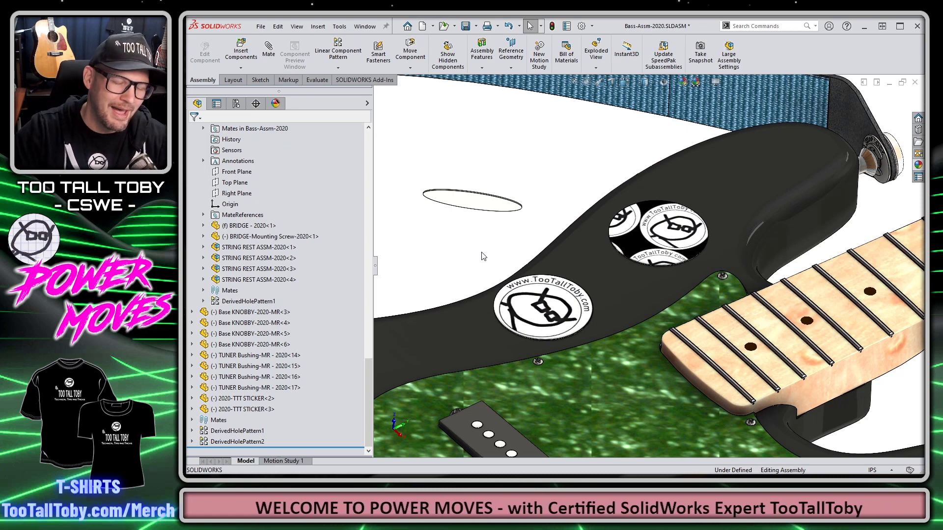
{"action": "key", "text": "f"}
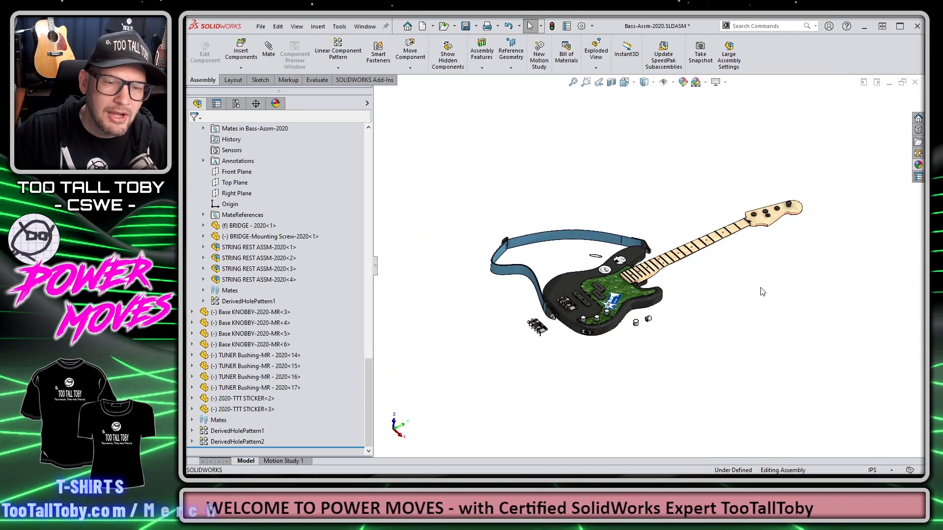